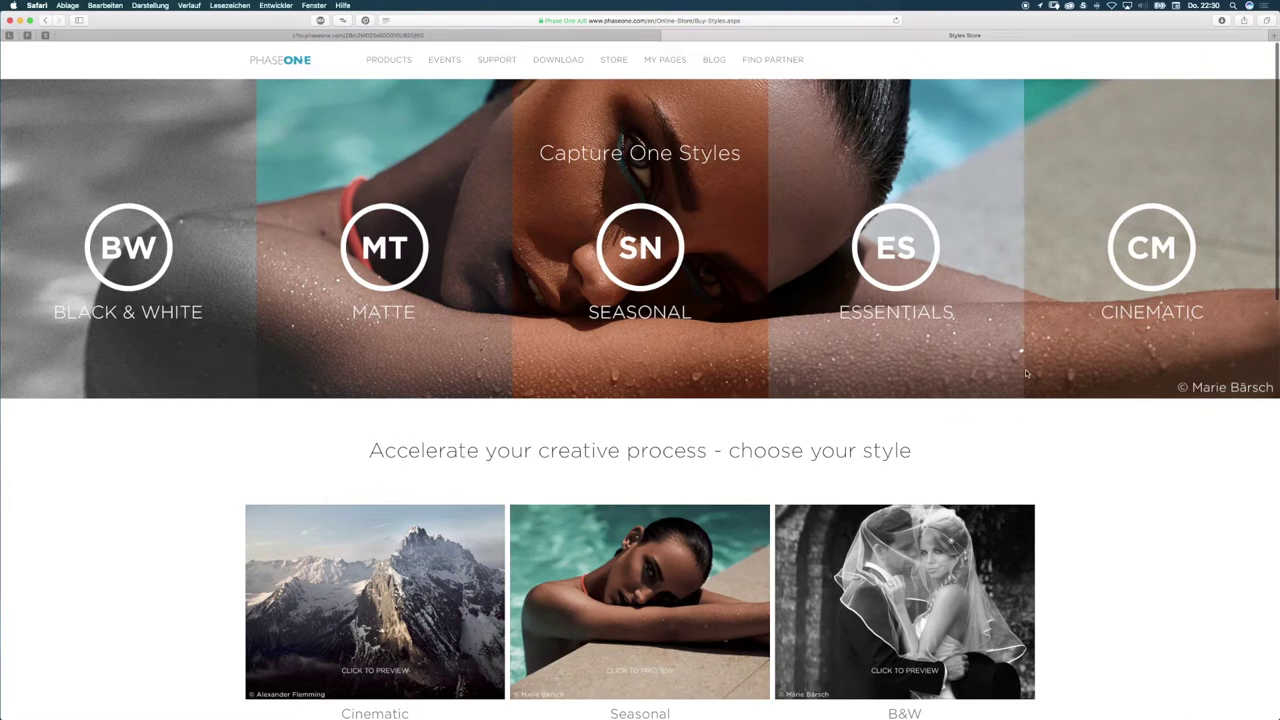
# Review the prices and included style counts of the Cinematic, Seasonal and B&W style packs
pyautogui.scroll(-5, 1046, 412)
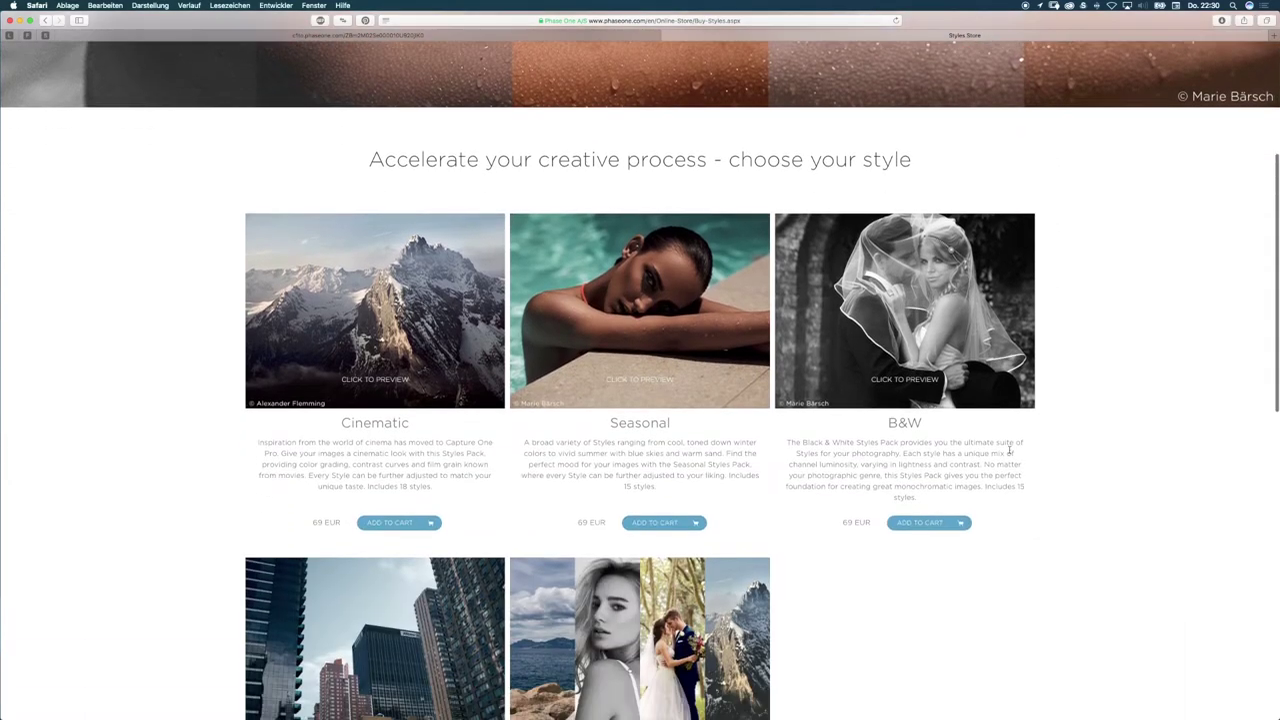
pyautogui.moveTo(577, 524); pyautogui.dragTo(597, 522)
pyautogui.moveTo(400, 488); pyautogui.dragTo(458, 492)
pyautogui.moveTo(625, 487); pyautogui.dragTo(662, 489)
pyautogui.press('super+plus')
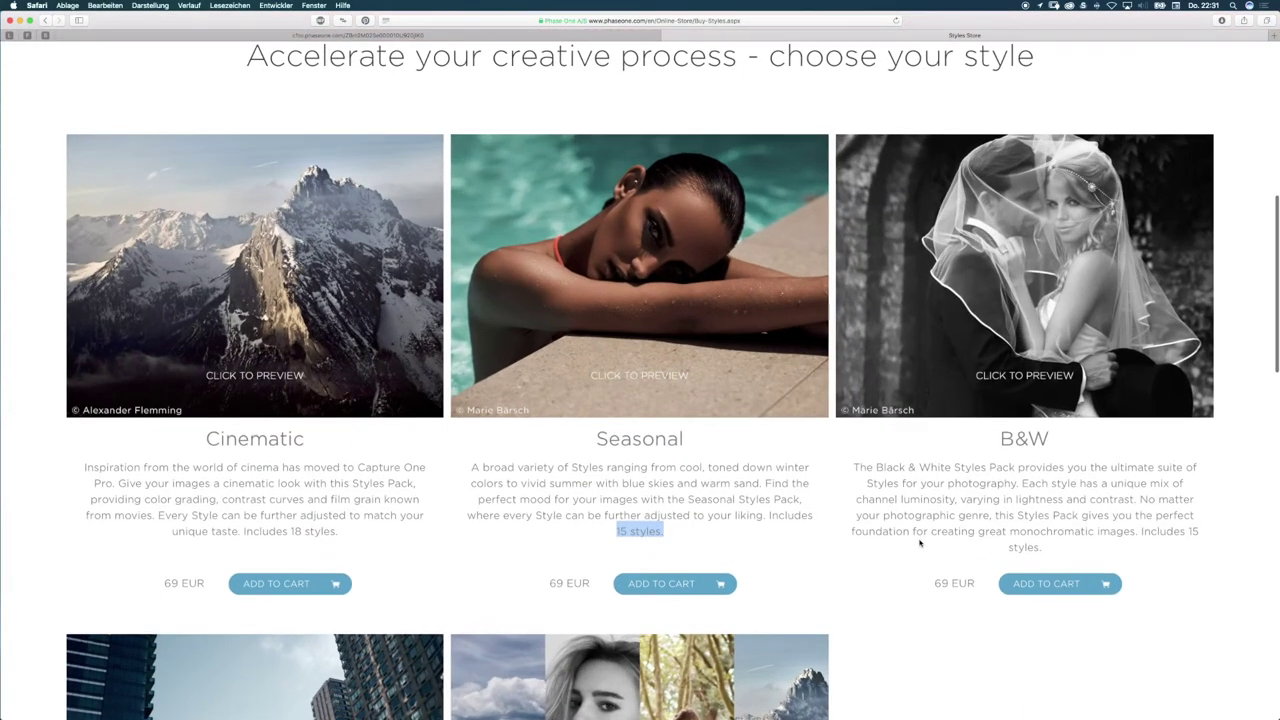
# Look over the Matte and Essentials packs, the Free Styles Sample Pack and the overall range of the styles store
pyautogui.scroll(-10, 828, 564)
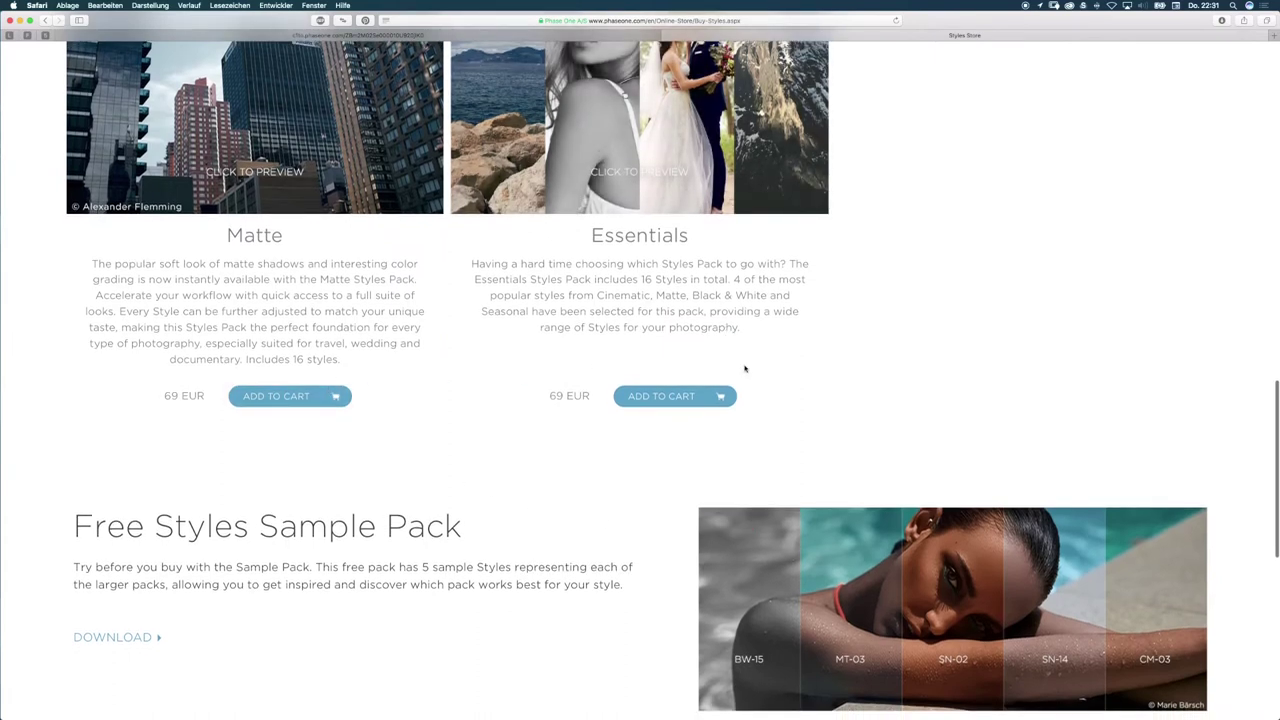
pyautogui.scroll(1, 745, 347)
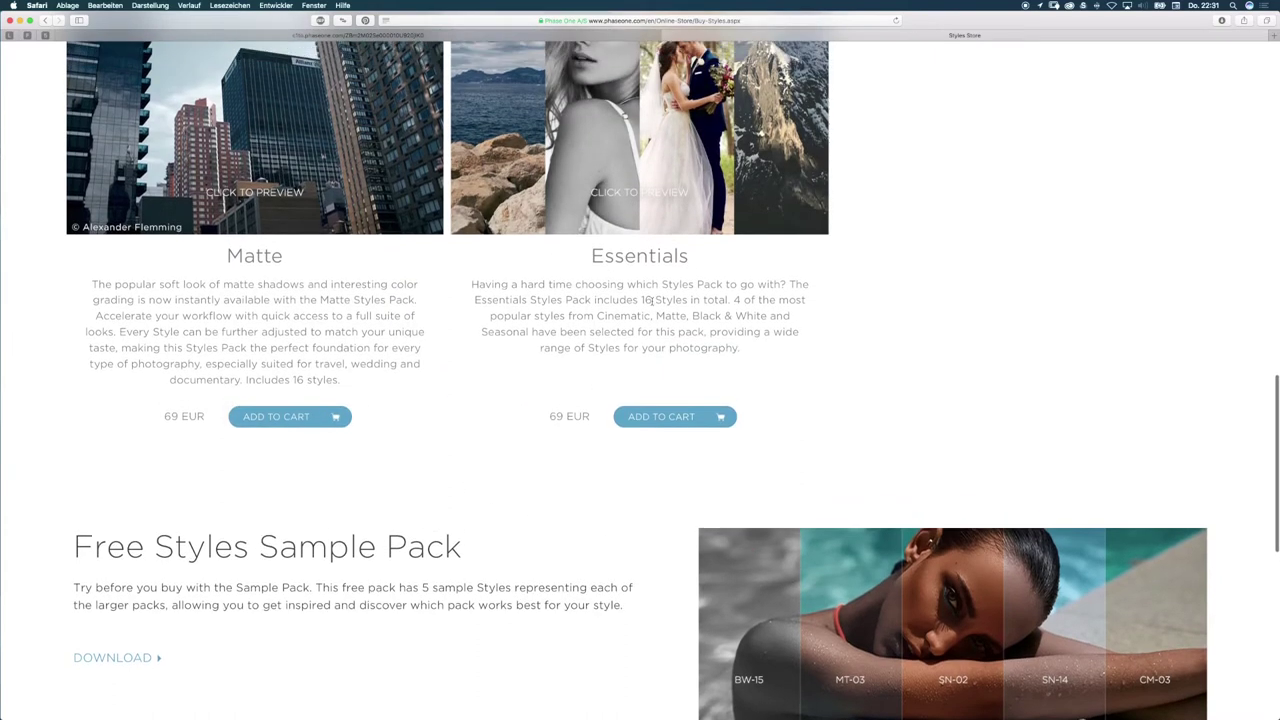
pyautogui.scroll(3, 800, 403)
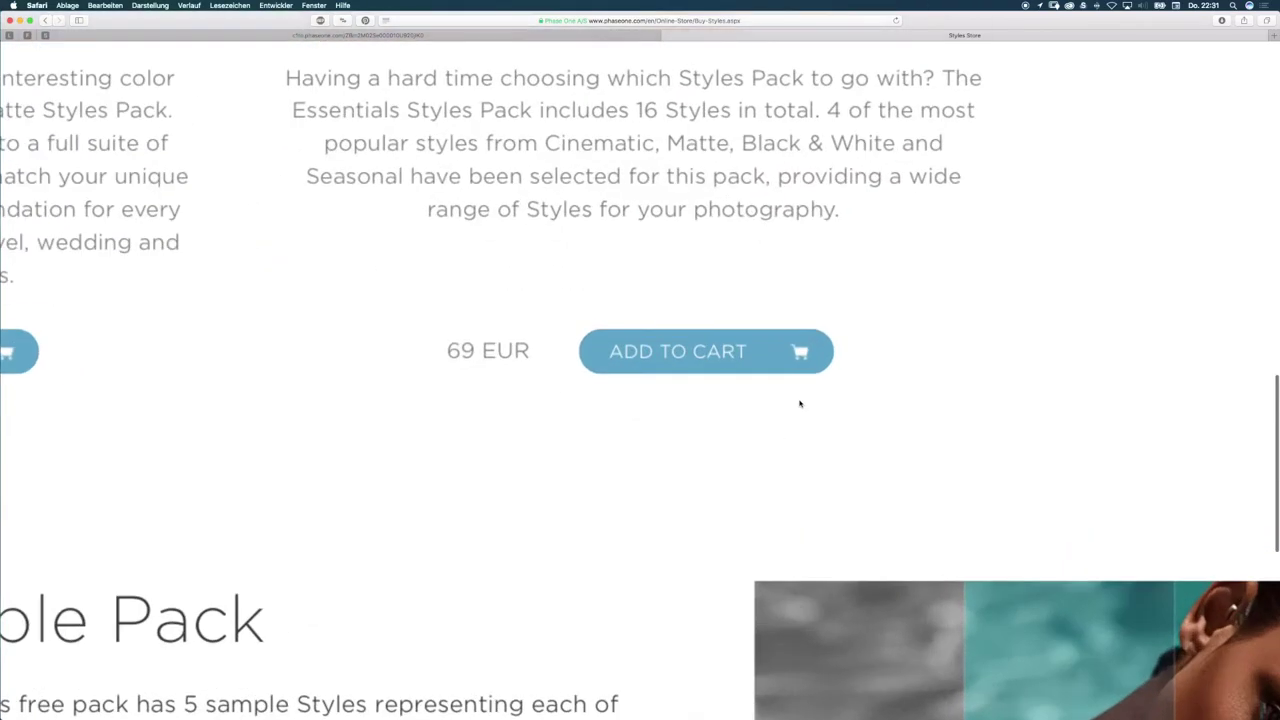
pyautogui.scroll(-5, 800, 403)
pyautogui.scroll(2, 800, 403)
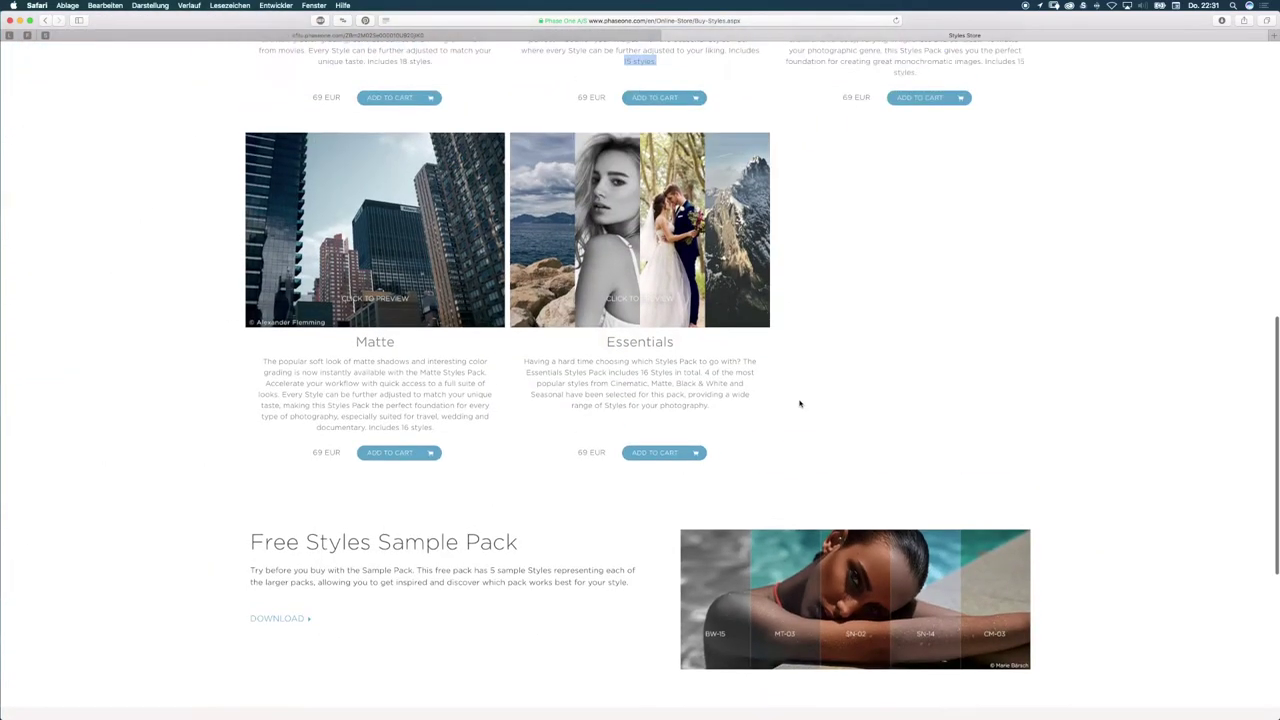
pyautogui.scroll(-4, 800, 403)
pyautogui.scroll(8, 800, 403)
pyautogui.scroll(3, 800, 403)
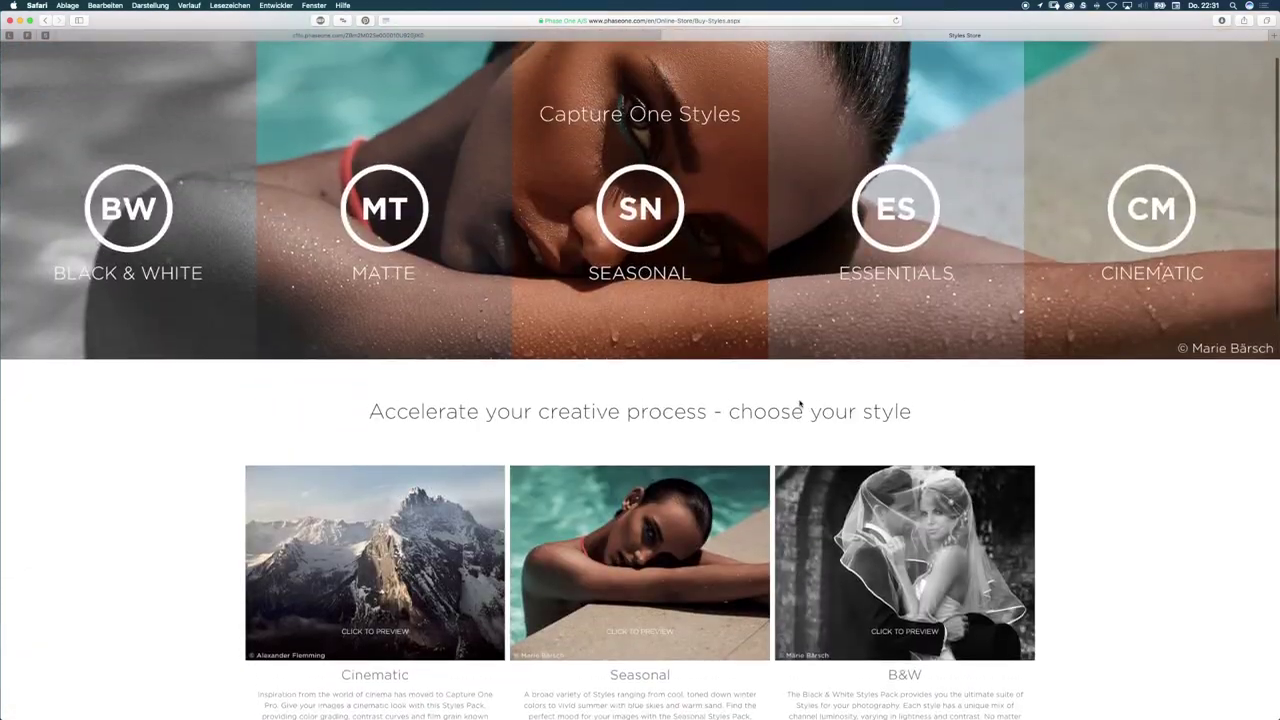
pyautogui.scroll(-5, 808, 429)
pyautogui.scroll(-2, 808, 431)
pyautogui.scroll(6, 809, 429)
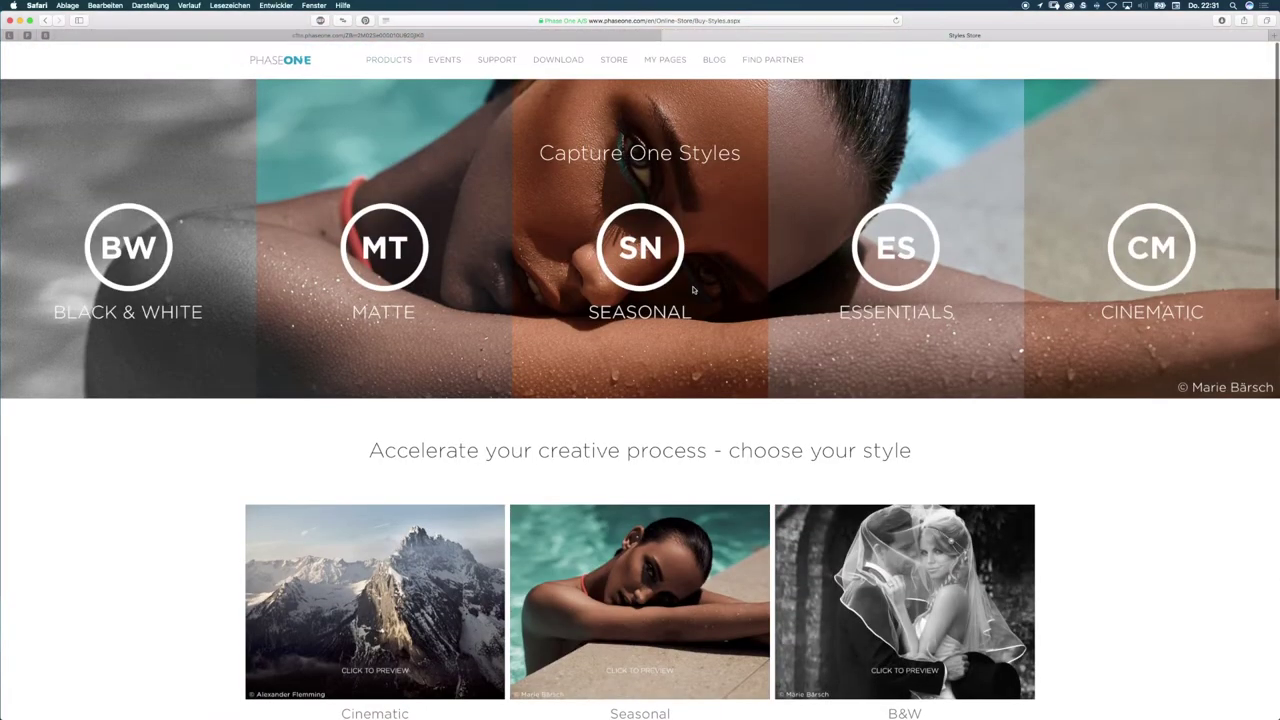
pyautogui.scroll(-5, 745, 260)
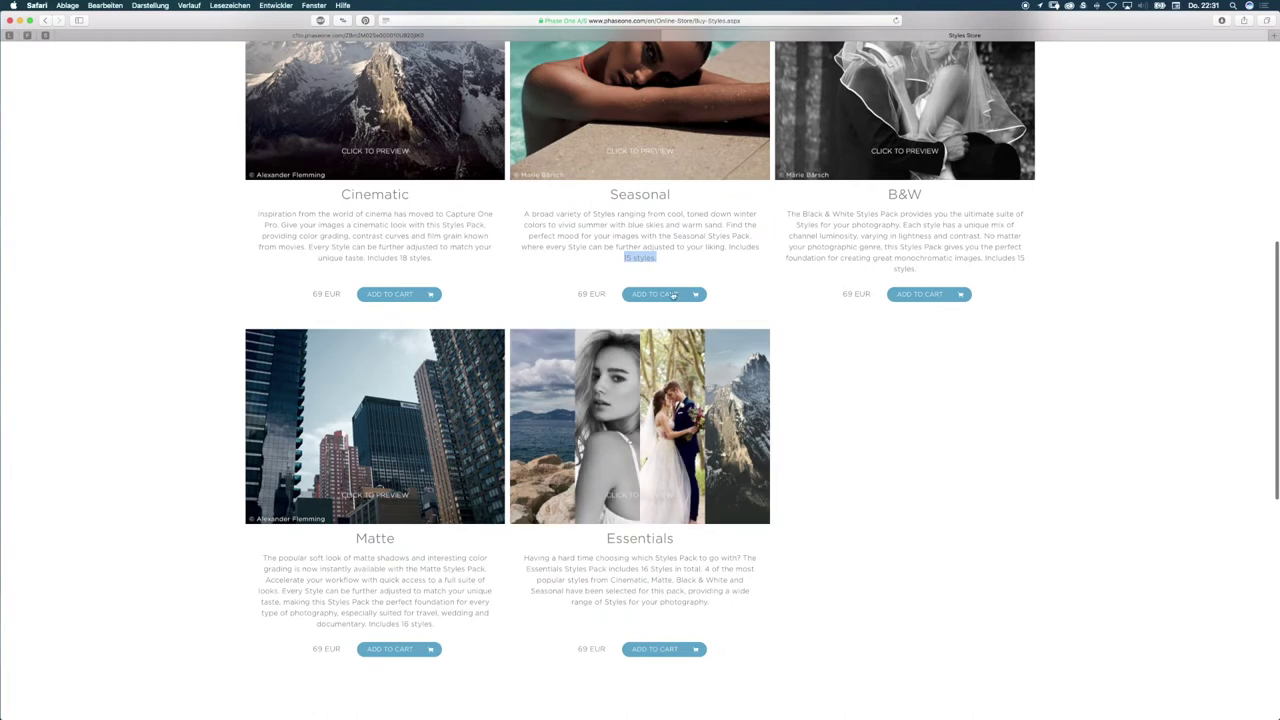
pyautogui.scroll(5, 669, 223)
# Return to the Capture One Styles product page and open the sample download form, ready for the e-mail entry
pyautogui.click(43, 20)
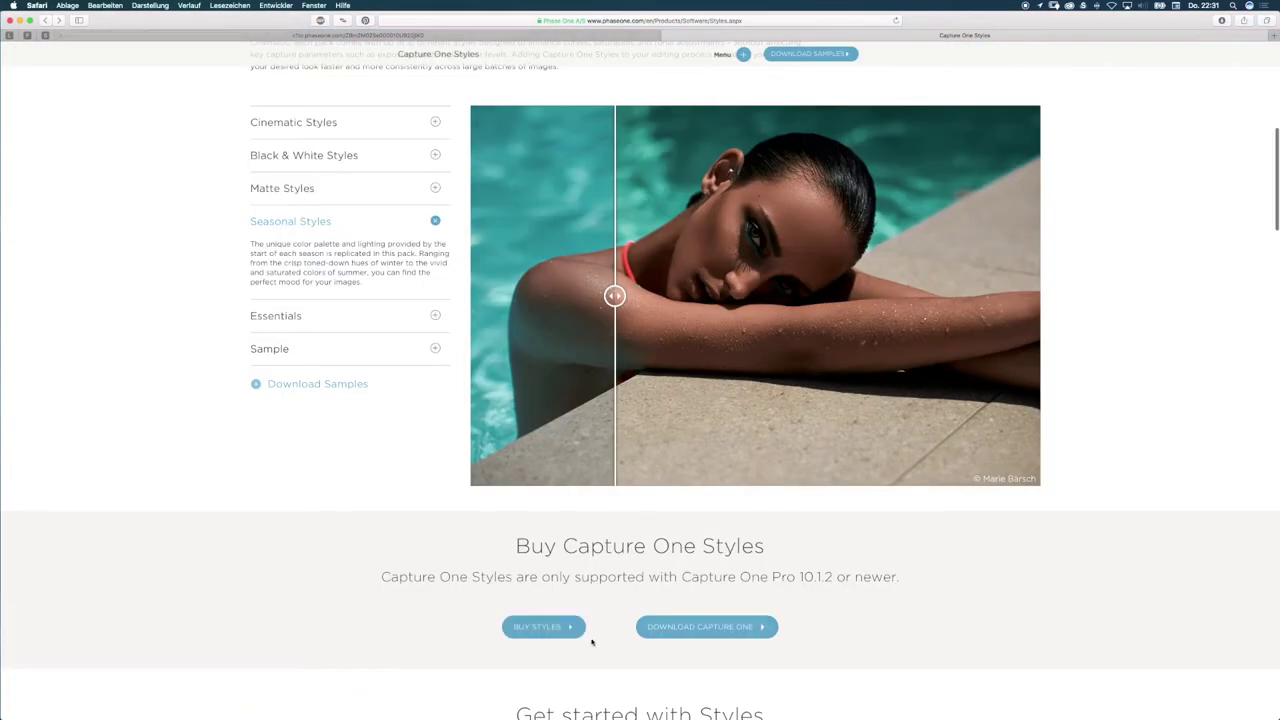
pyautogui.scroll(-1, 680, 590)
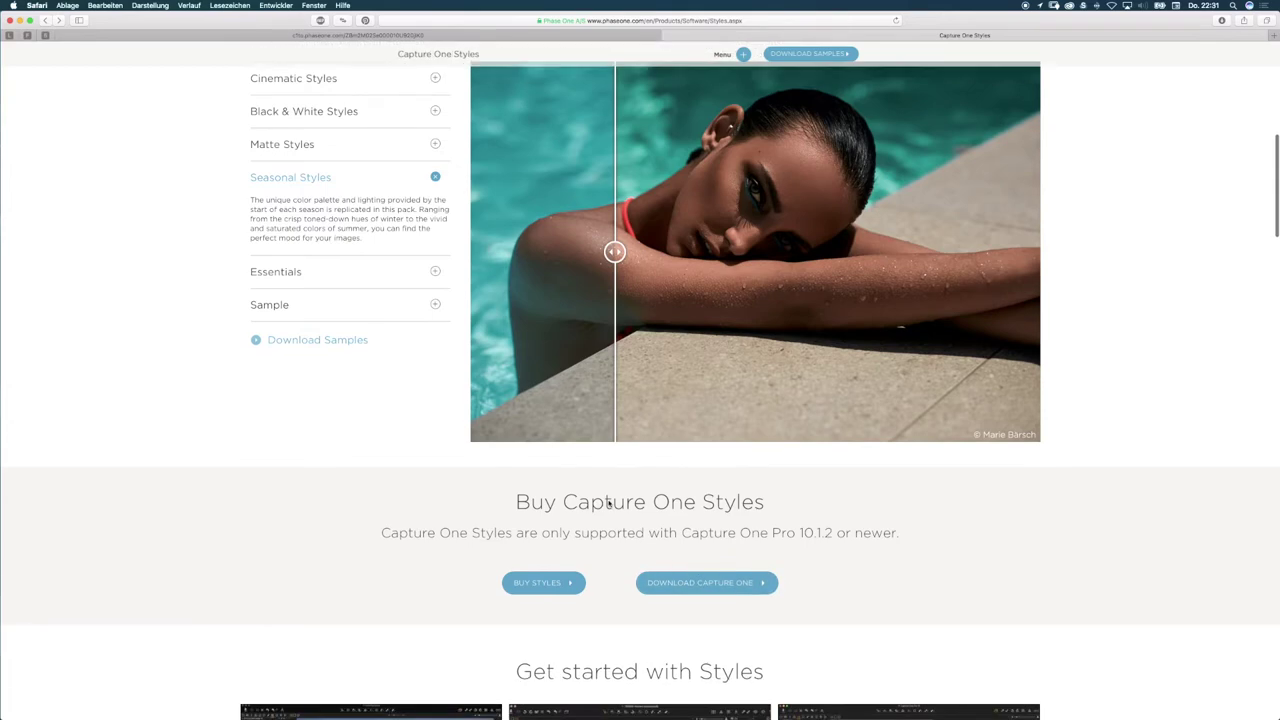
pyautogui.click(303, 341)
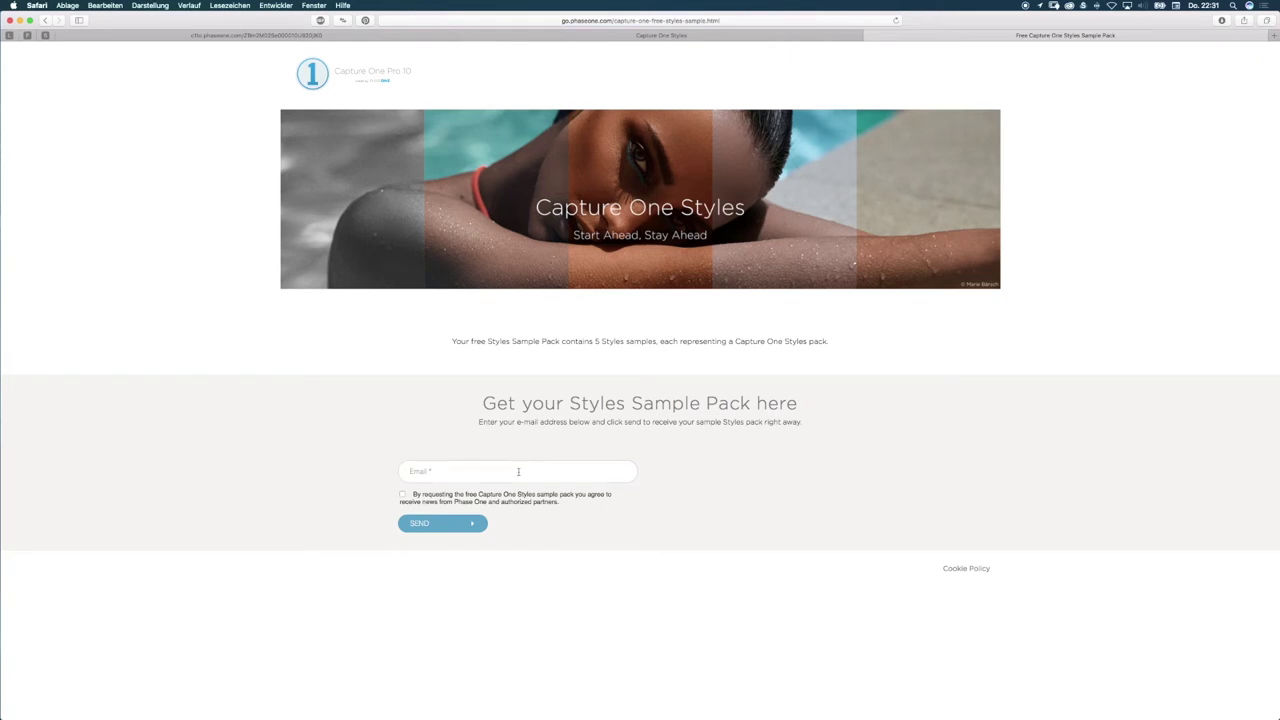
pyautogui.click(415, 471)
# Switch to the Finder, collapse the expanded folder in Downloads and open SAMPLES.costylepack in Capture One
pyautogui.press('super+Tab')
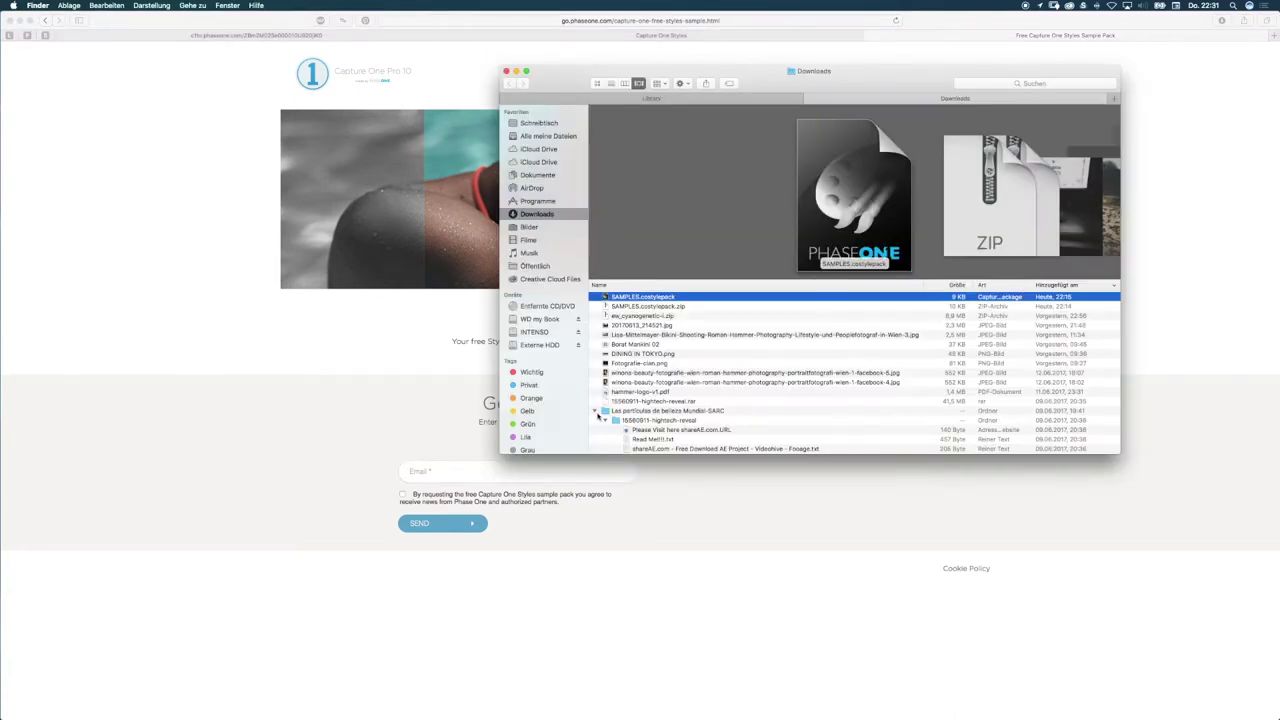
pyautogui.click(595, 411)
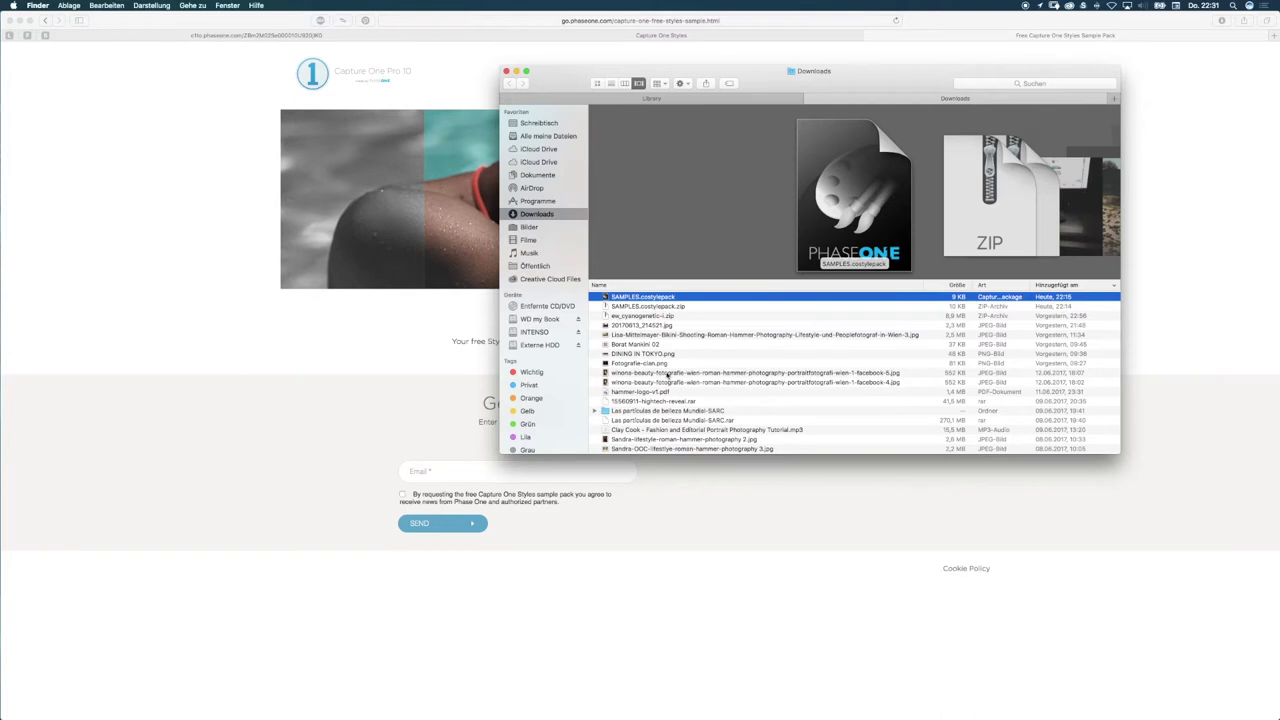
pyautogui.doubleClick(696, 300)
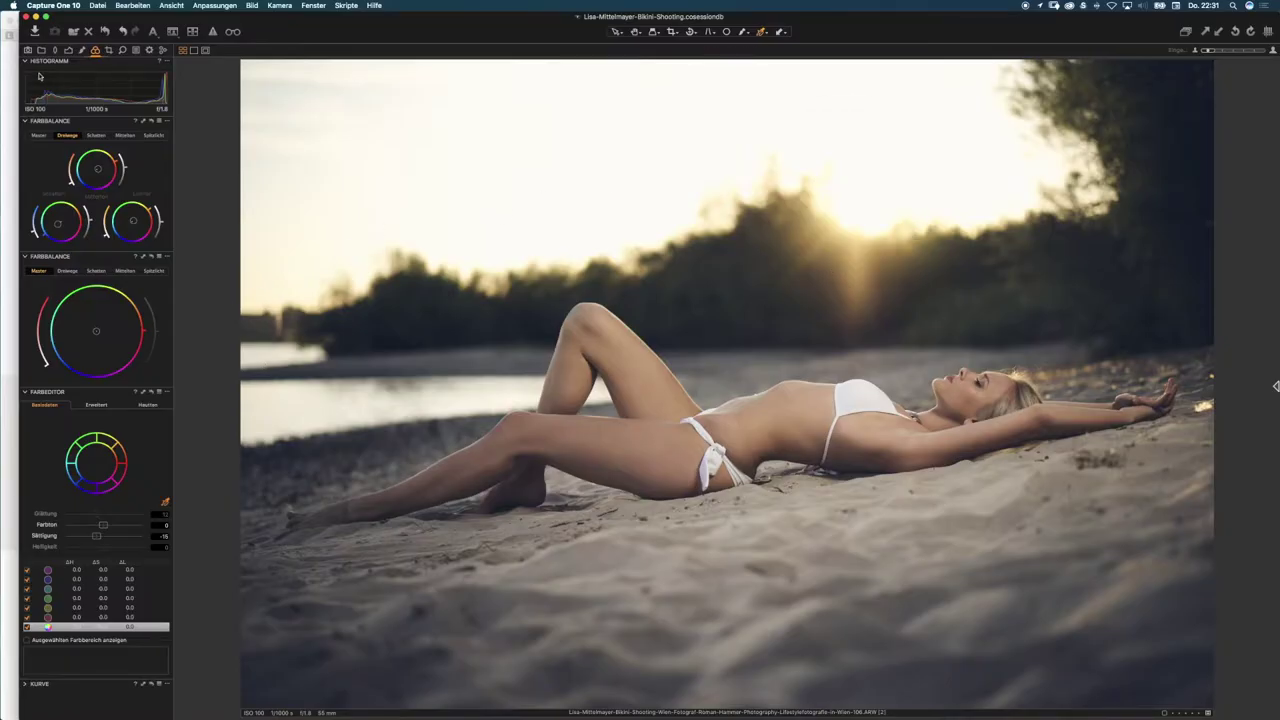
# Show the exposure tools, float the Stile und Voreinstellungen tool over the photo and enlarge it to show the whole style list
pyautogui.click(68, 51)
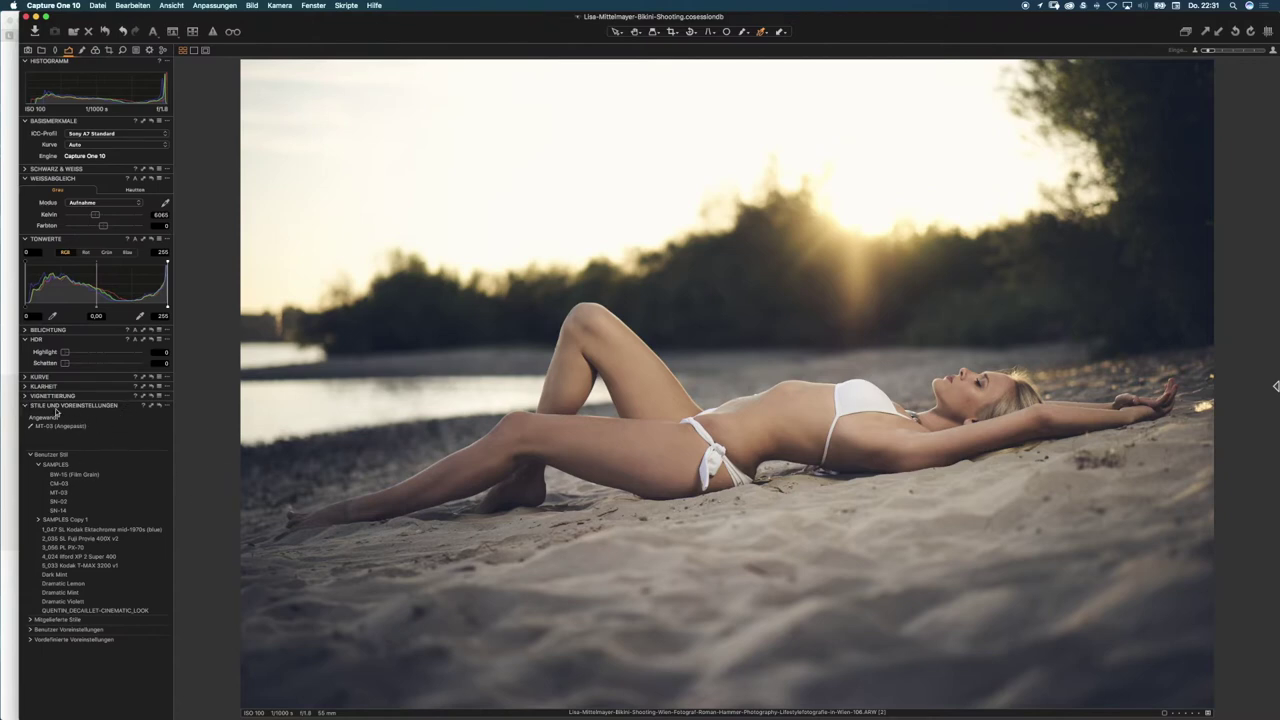
pyautogui.moveTo(45, 409); pyautogui.dragTo(330, 345)
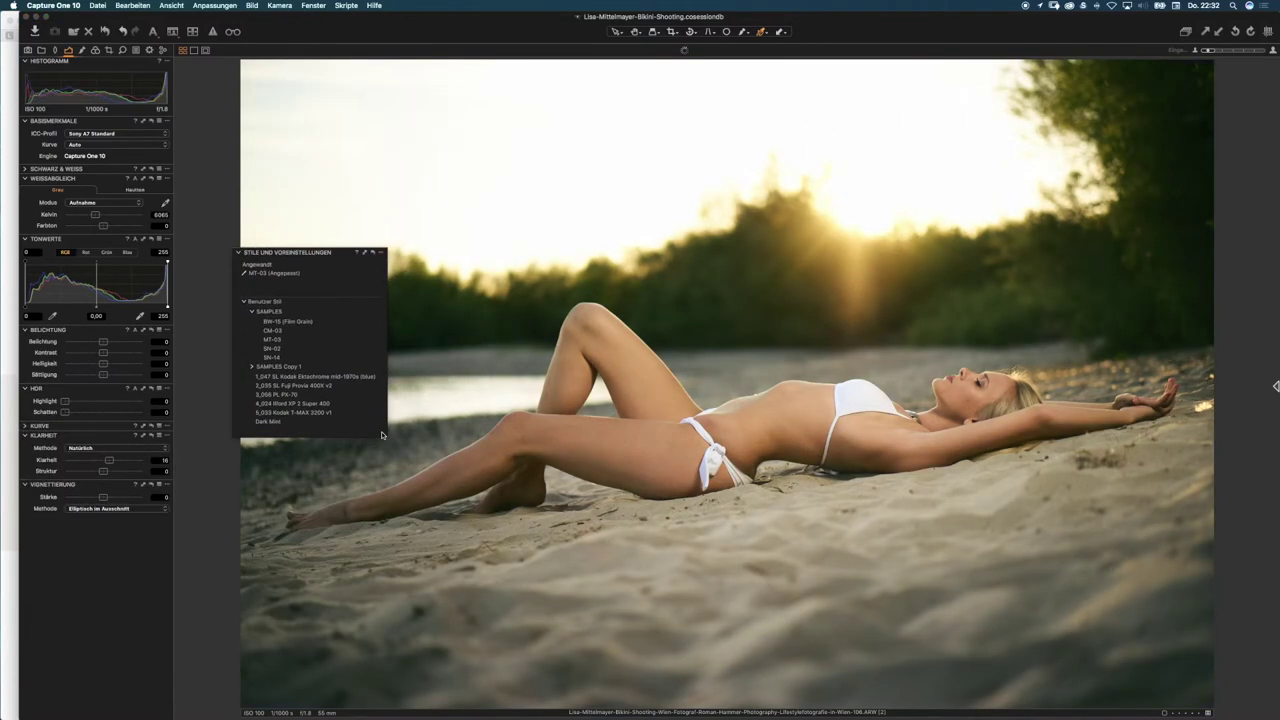
pyautogui.moveTo(381, 433); pyautogui.dragTo(541, 657)
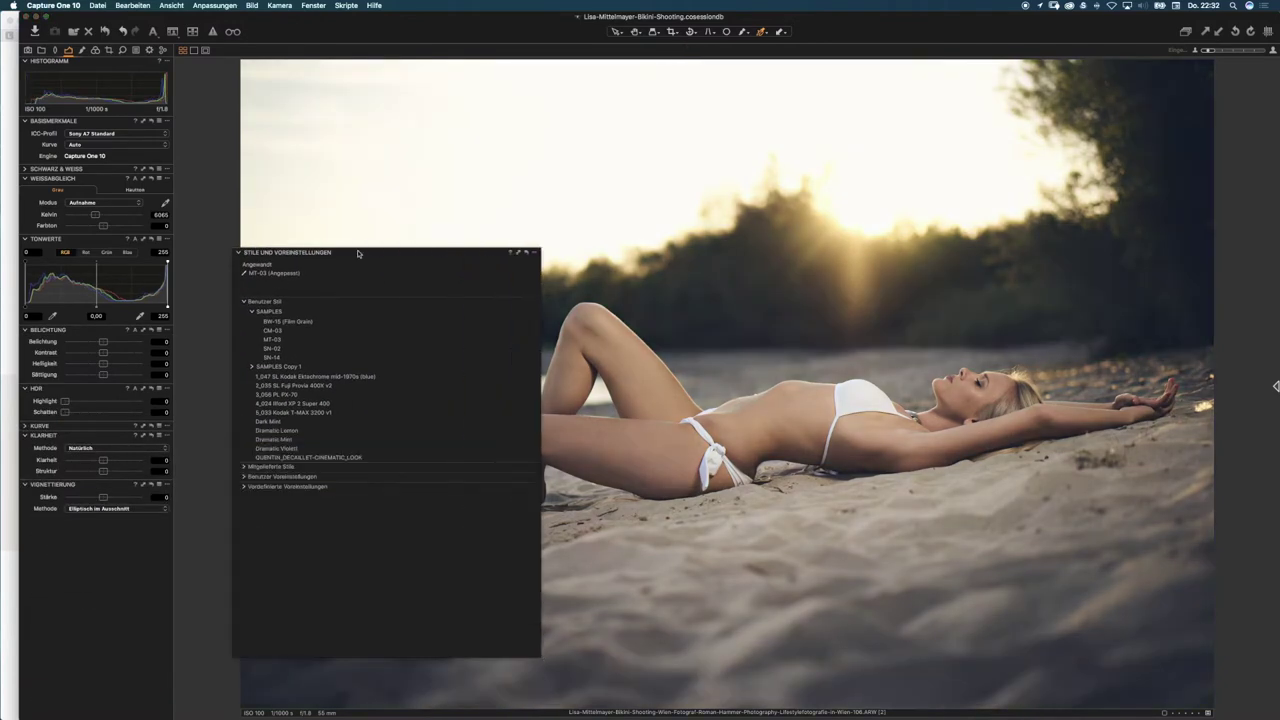
# Clear the applied MT-03 style from the photo, then narrow the floating style list and place it beside the tool column
pyautogui.press('super+z')
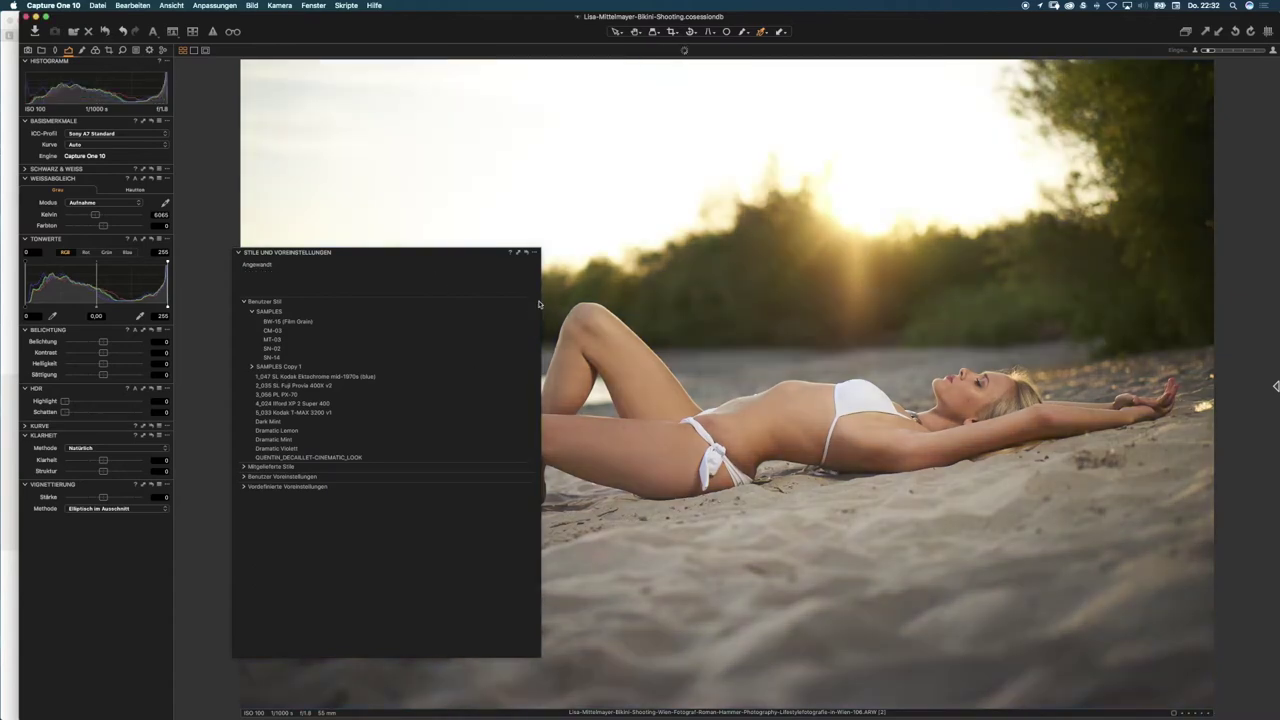
pyautogui.moveTo(541, 300); pyautogui.dragTo(381, 298)
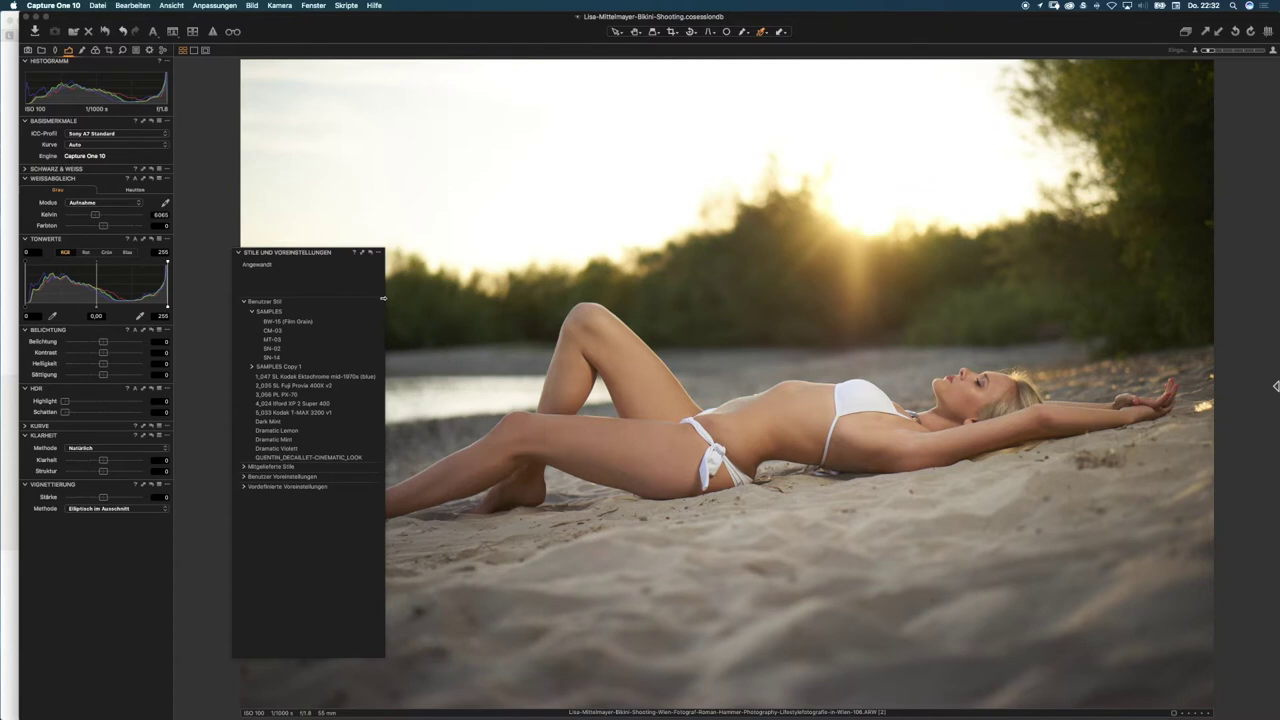
pyautogui.moveTo(317, 253); pyautogui.dragTo(266, 125)
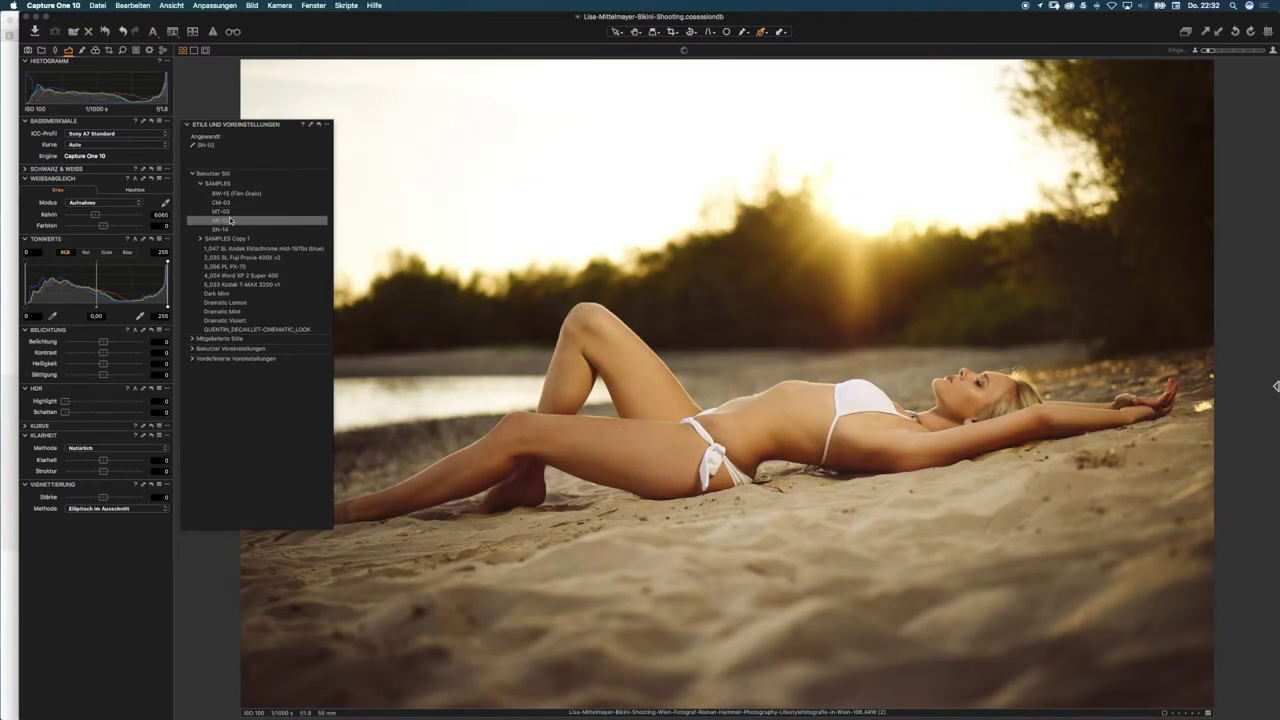
# Try combining the sample styles: apply MT-03 over SN-02, remove SN-02, and apply SN-02 again on top of MT-03
pyautogui.click(231, 212)
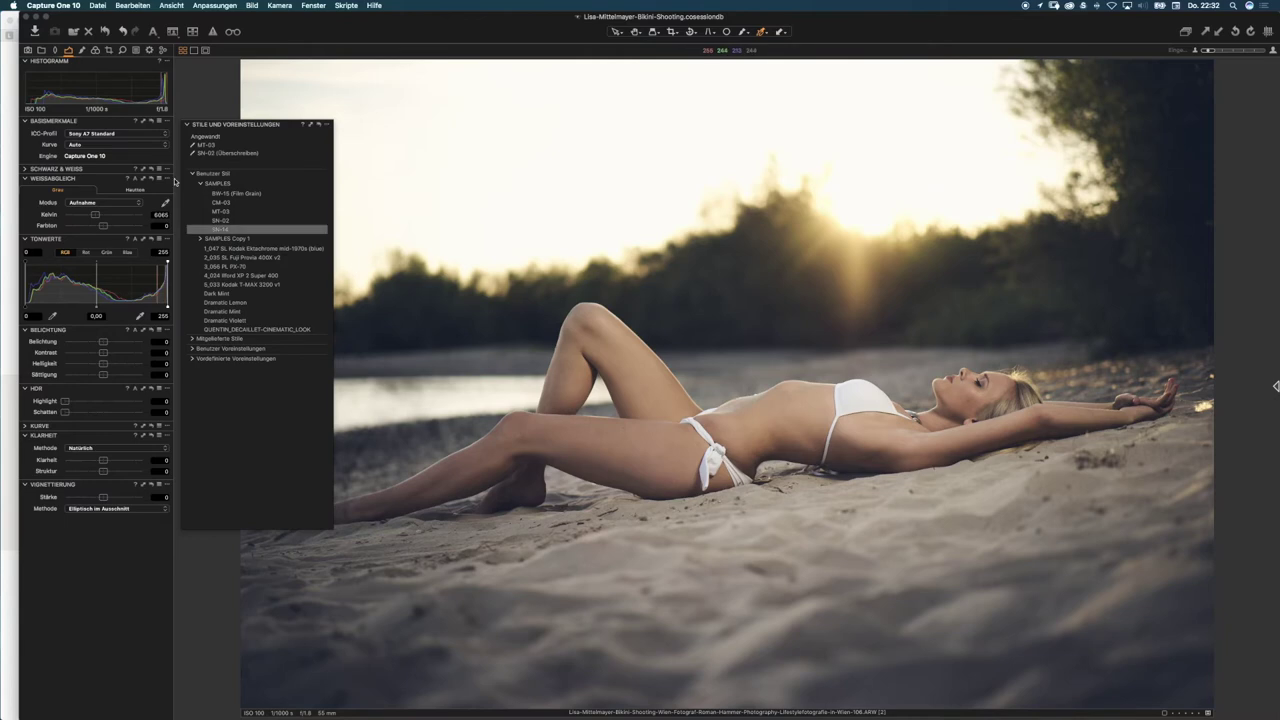
pyautogui.rightClick(210, 153)
pyautogui.click(219, 158)
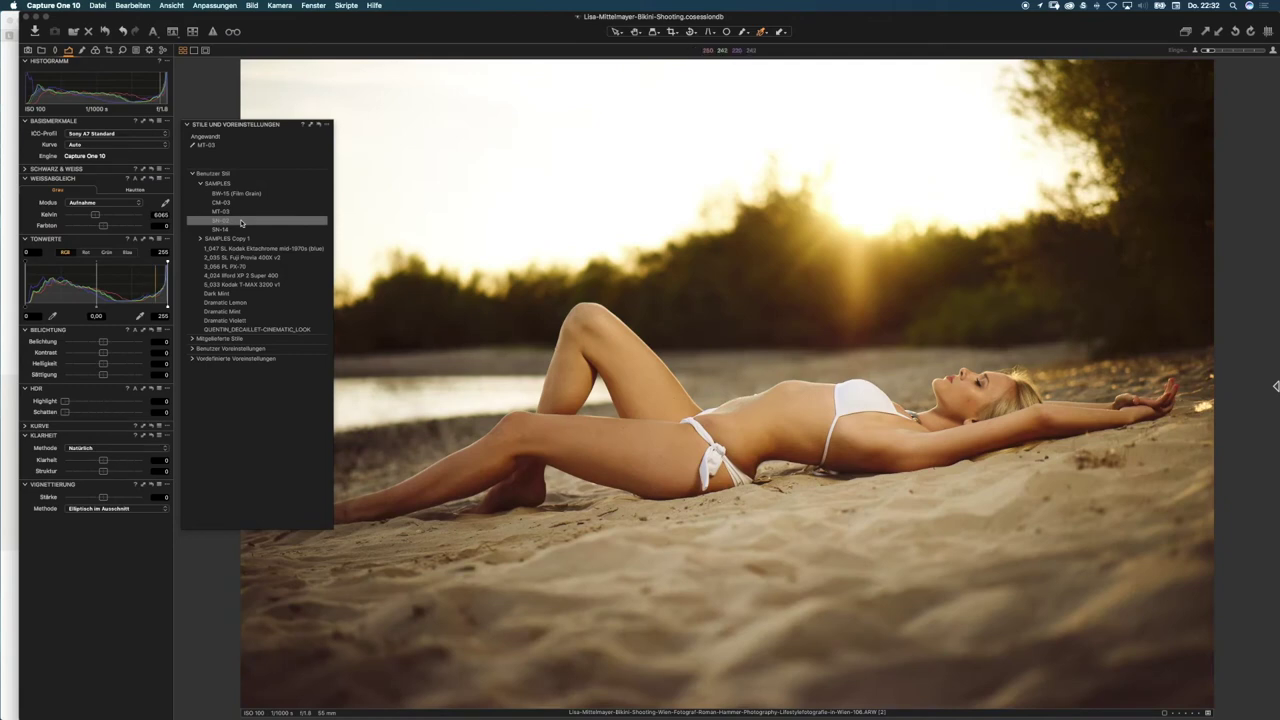
pyautogui.click(241, 222)
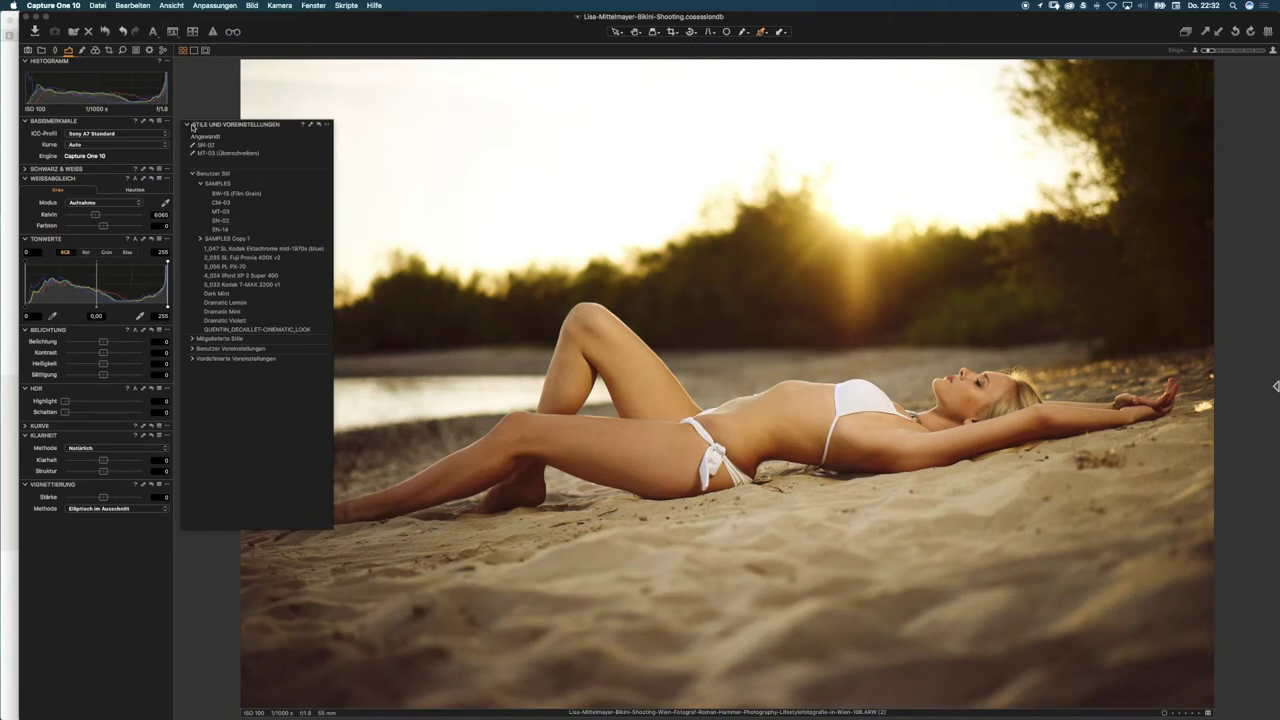
# Dock the Stile und Voreinstellungen tool below Klarheit, collapse it and expand the Kurve tool
pyautogui.moveTo(201, 125); pyautogui.dragTo(73, 496)
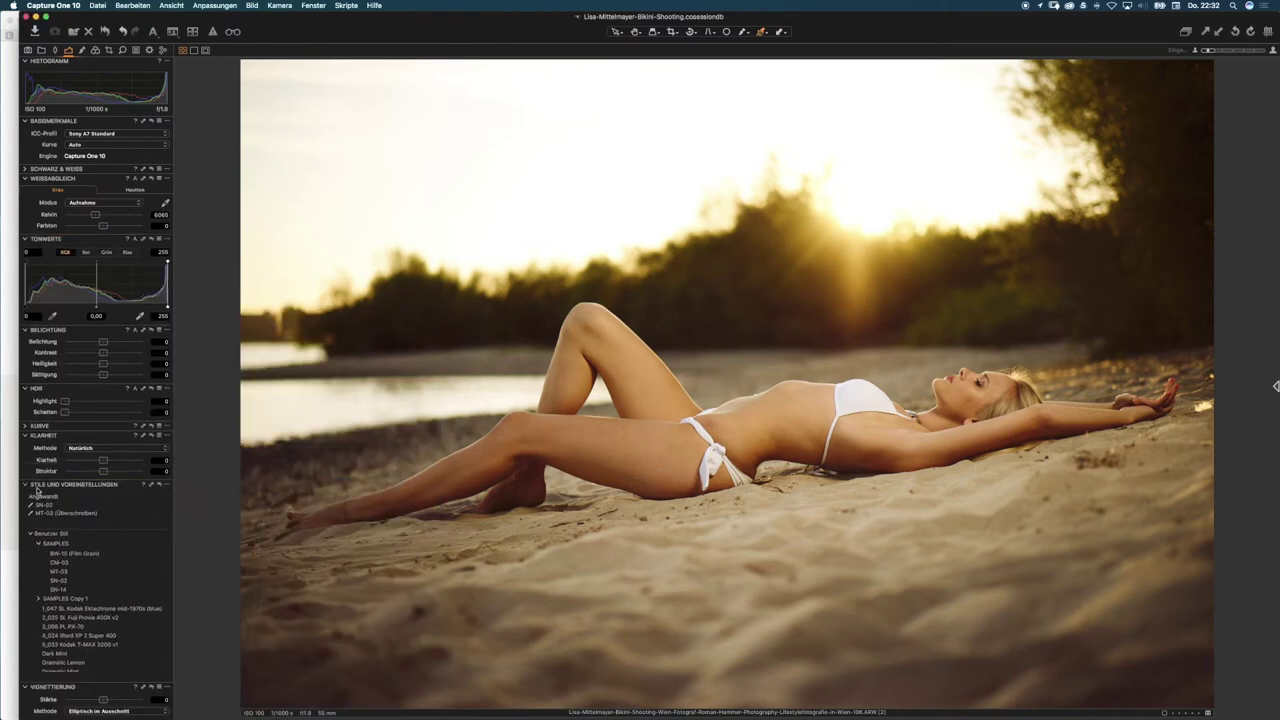
pyautogui.click(26, 486)
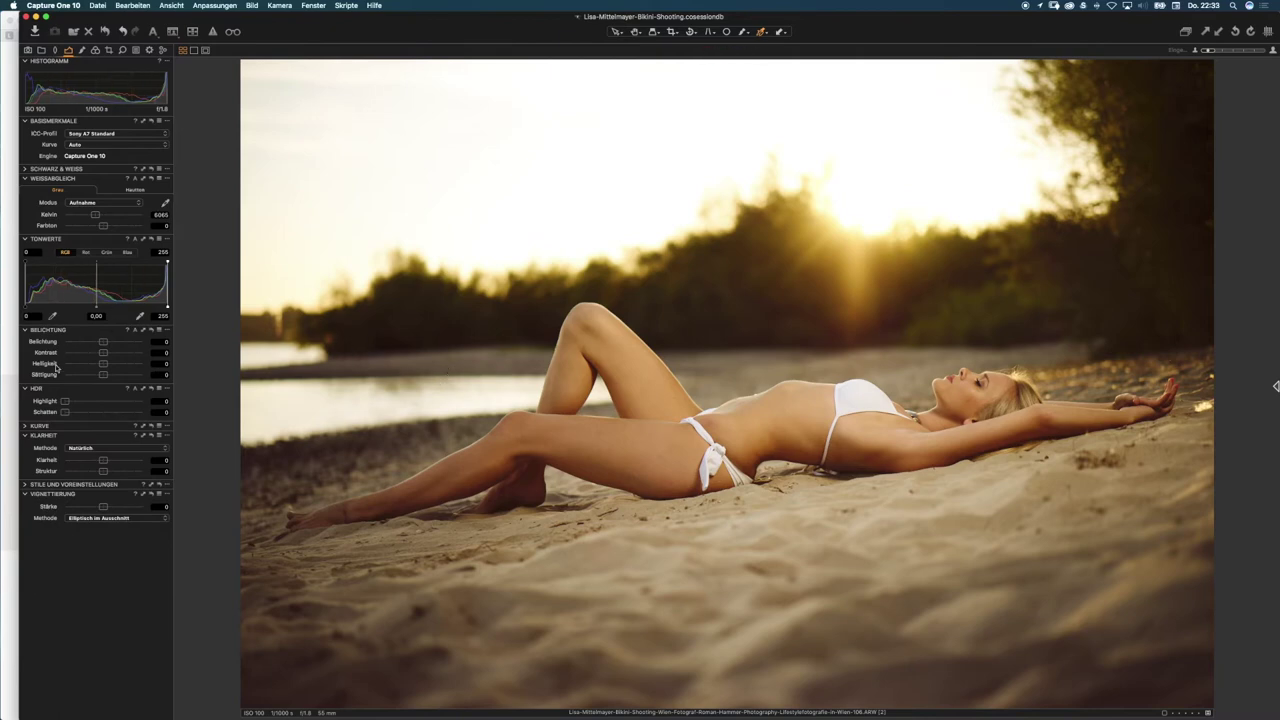
pyautogui.click(25, 426)
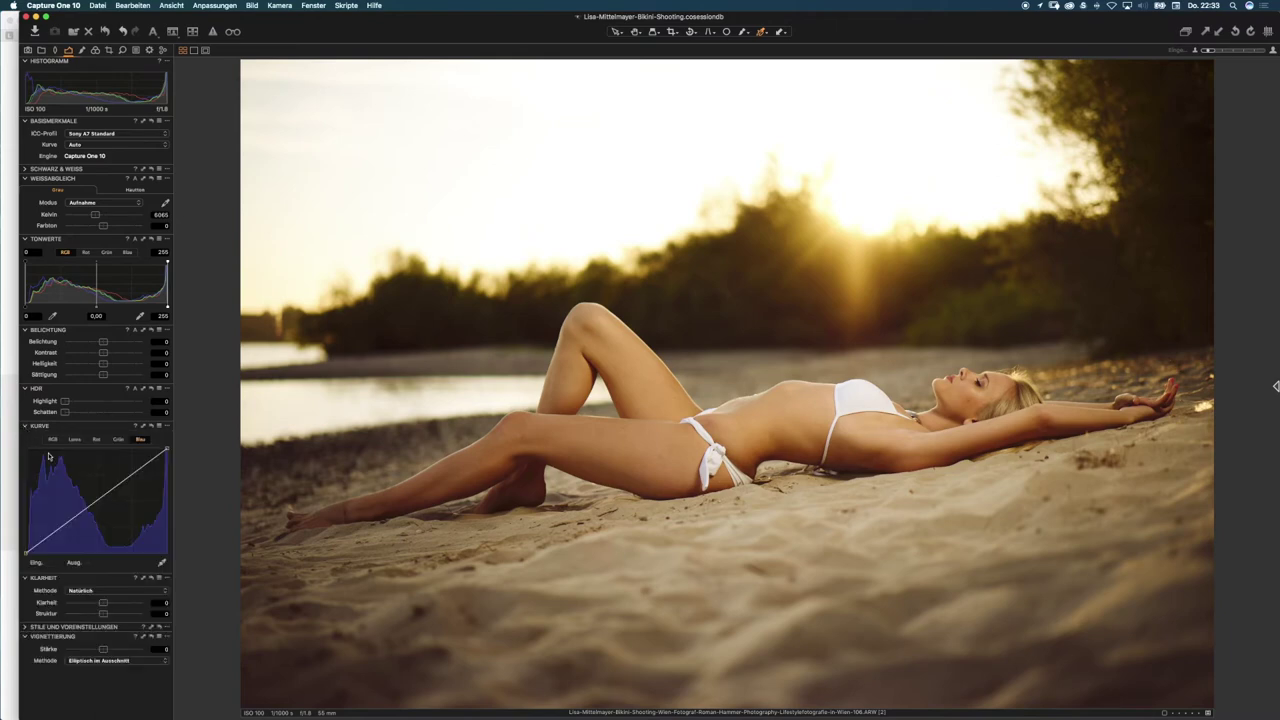
# Examine how the SN-02 style affects the RGB, Luma, red, green and blue curves and the colour balance
pyautogui.click(53, 439)
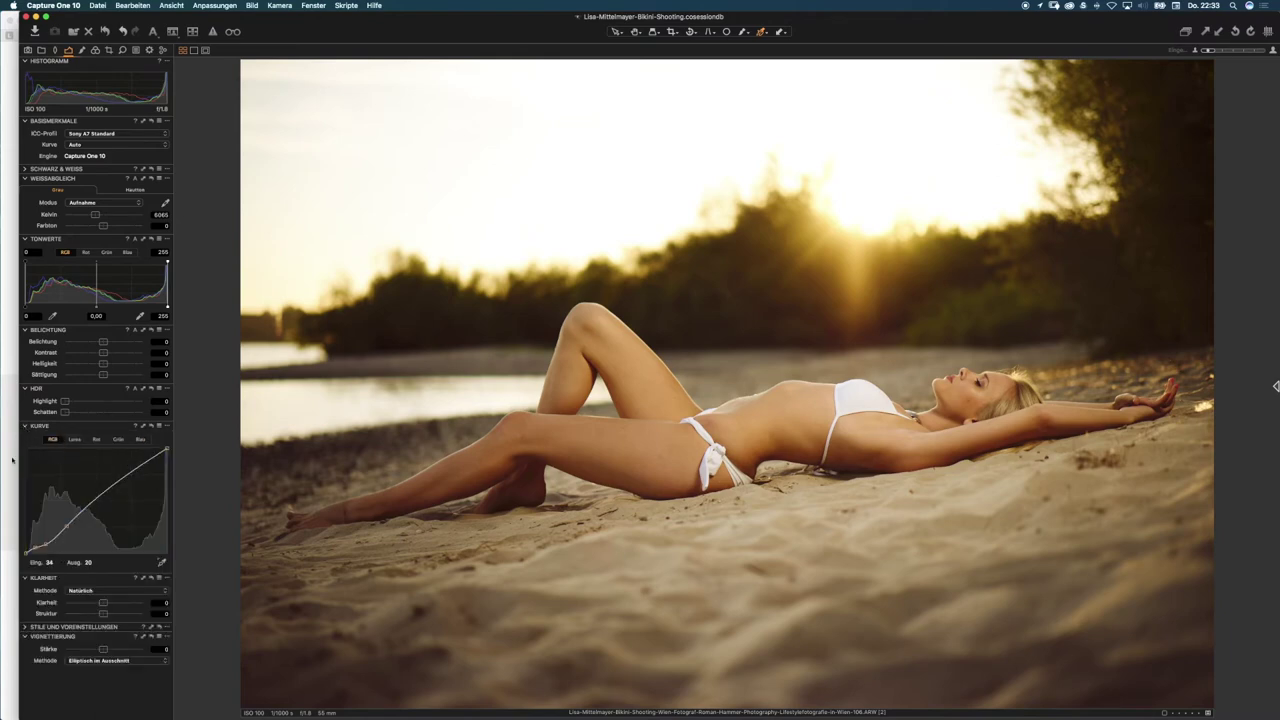
pyautogui.moveTo(42, 543); pyautogui.dragTo(61, 536)
pyautogui.click(75, 439)
pyautogui.click(96, 439)
pyautogui.click(118, 439)
pyautogui.click(140, 439)
pyautogui.click(53, 439)
pyautogui.click(95, 49)
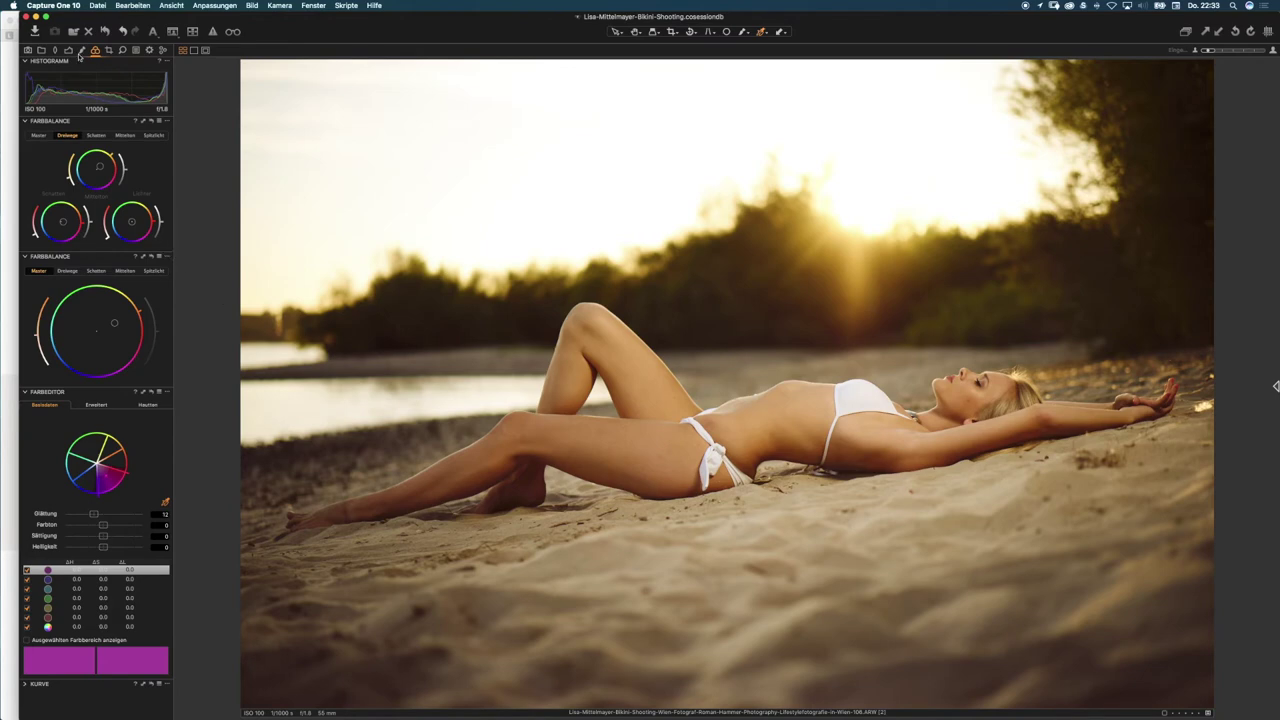
# Reset the photo's adjustments and apply the MT-03 style from the SAMPLES group
pyautogui.click(106, 32)
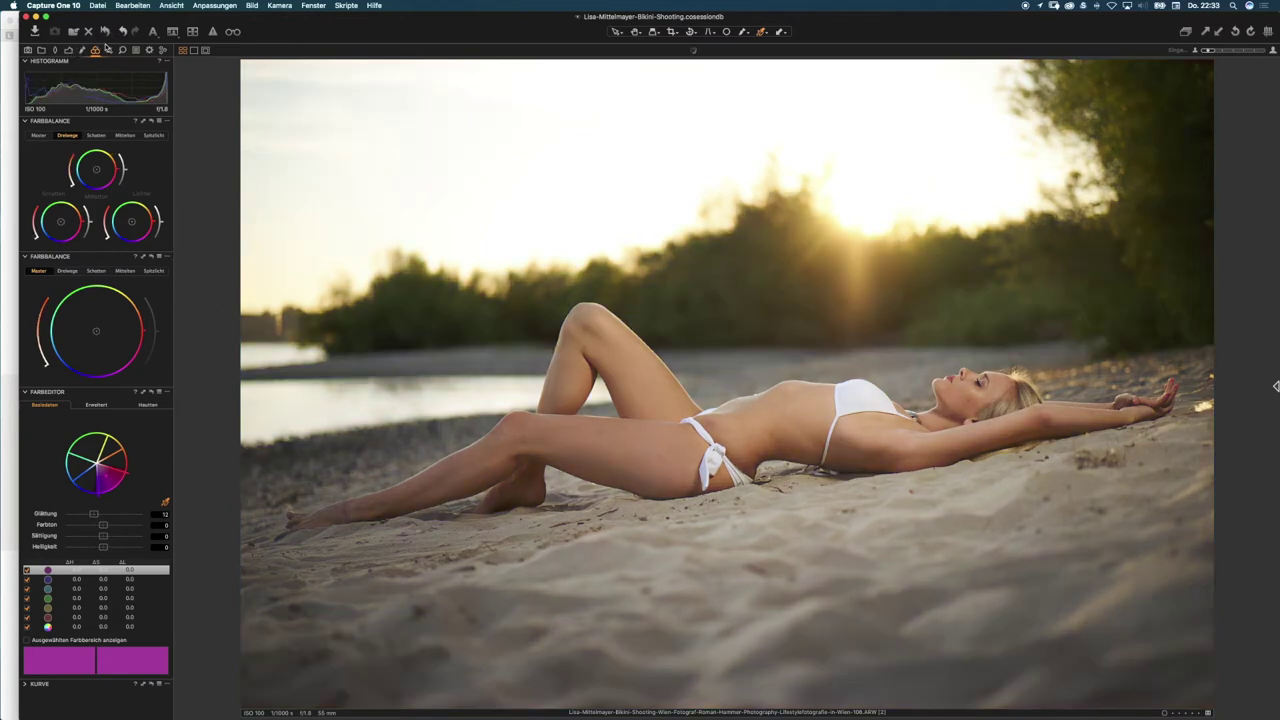
pyautogui.click(68, 50)
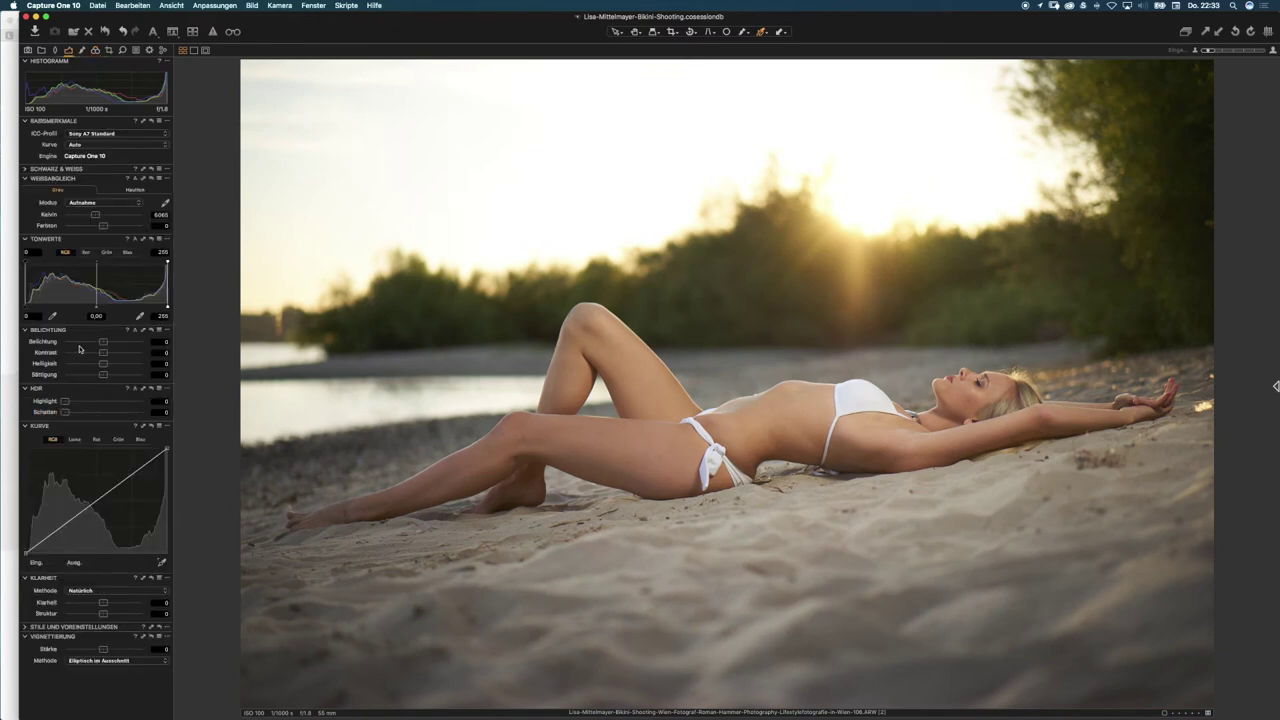
pyautogui.click(25, 627)
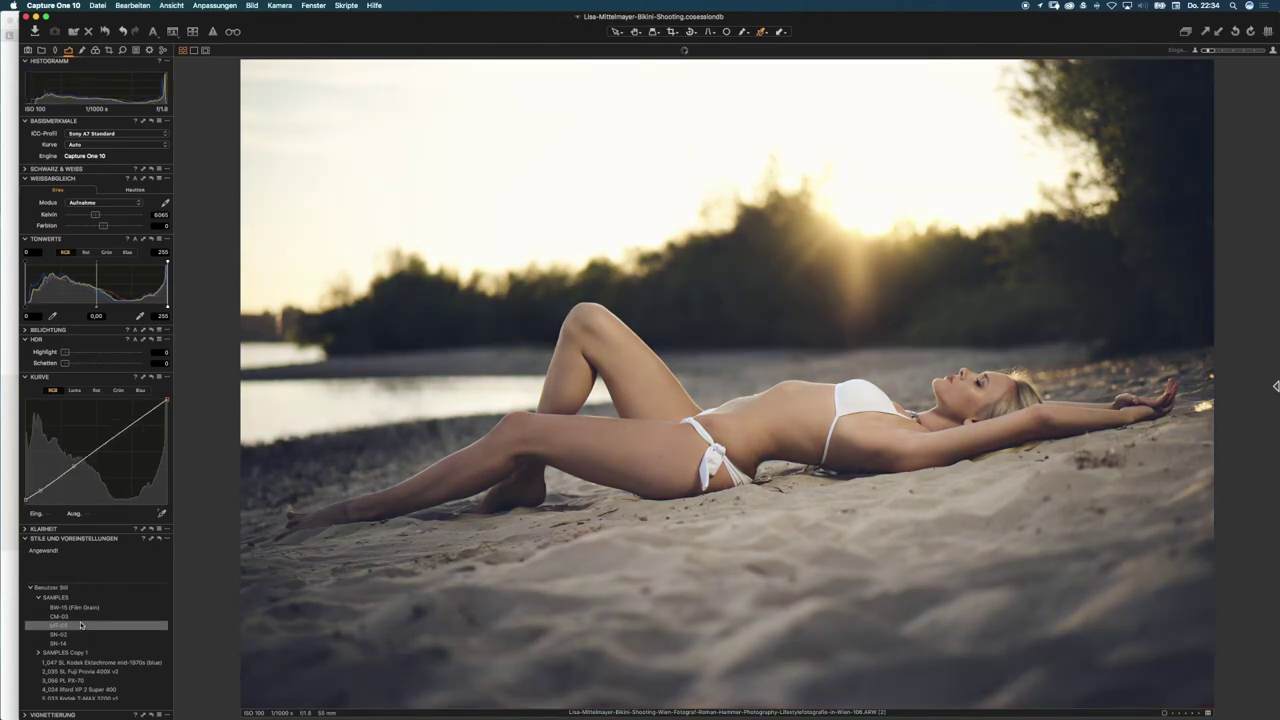
pyautogui.click(81, 626)
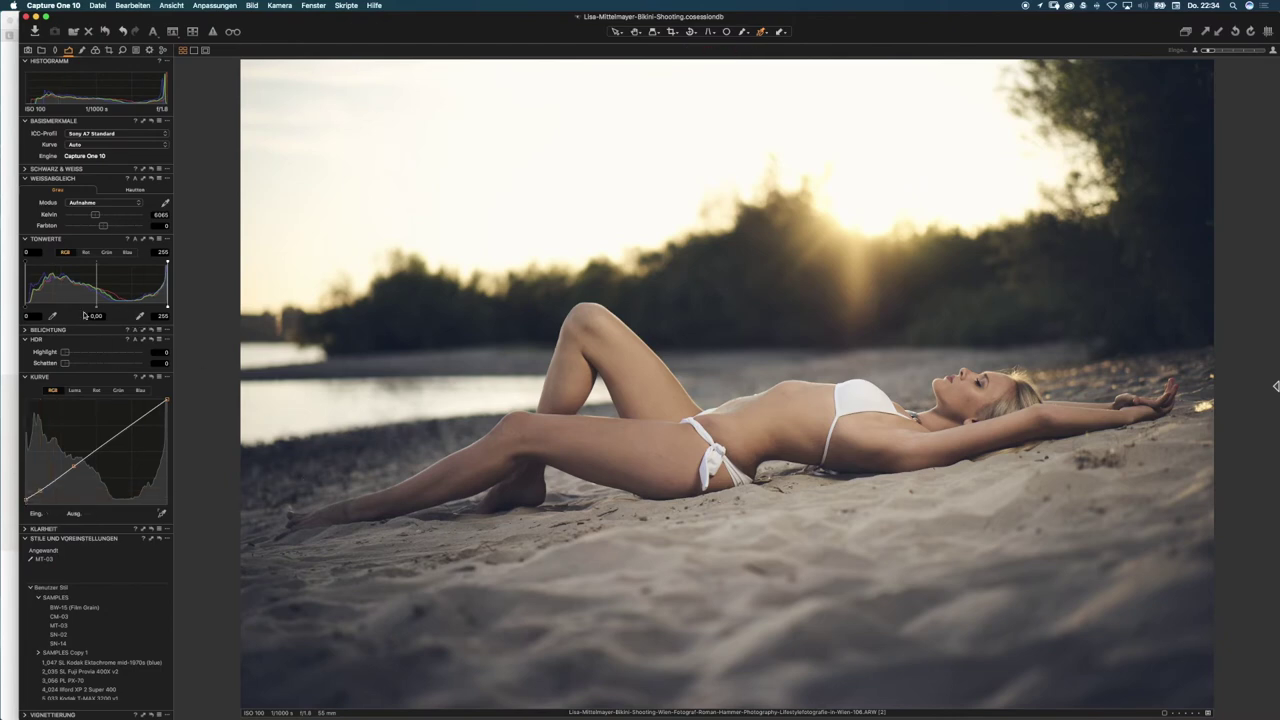
# Examine how the MT-03 style affects the Luma, red, green and blue curves
pyautogui.click(77, 391)
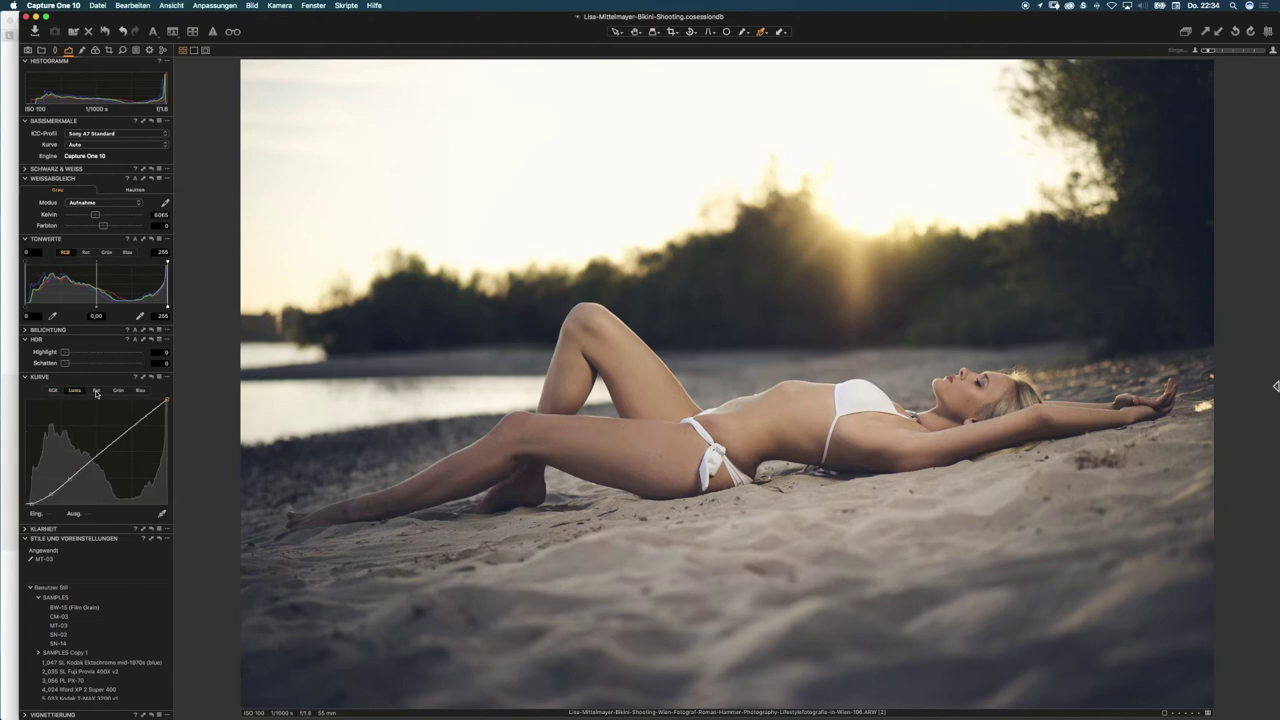
pyautogui.moveTo(55, 484); pyautogui.dragTo(52, 493)
pyautogui.click(97, 391)
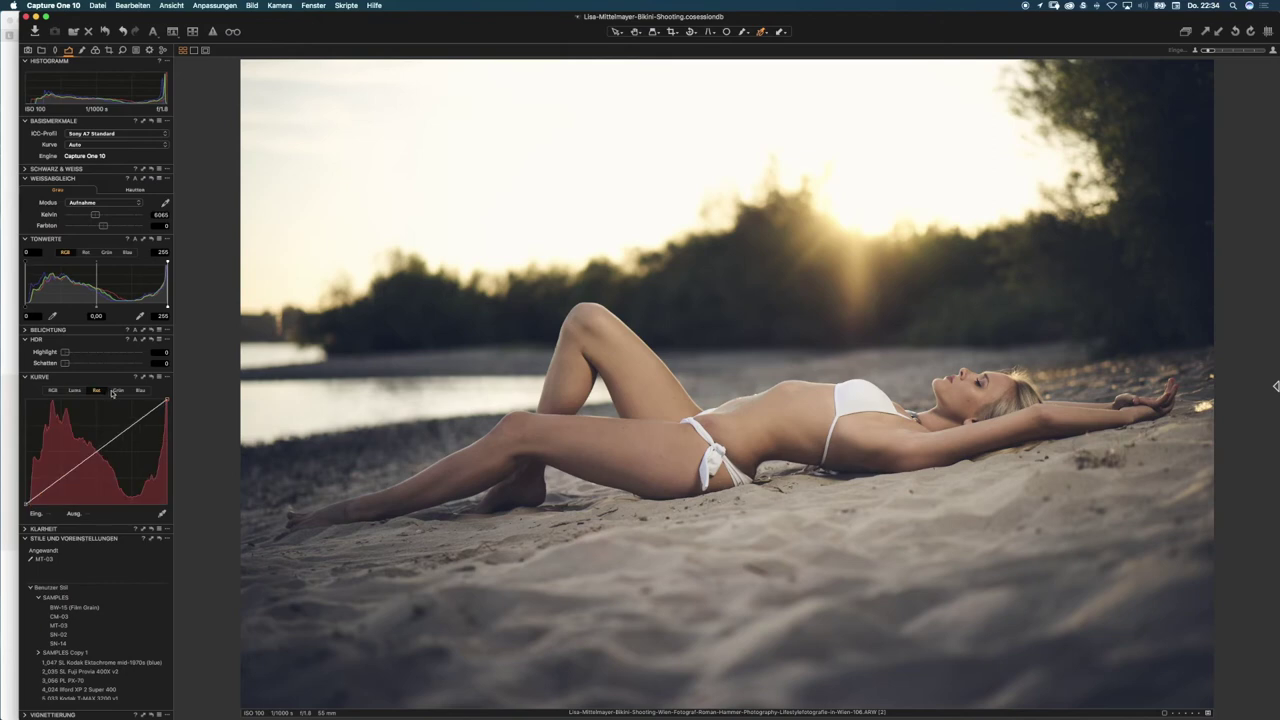
pyautogui.click(118, 391)
pyautogui.click(142, 391)
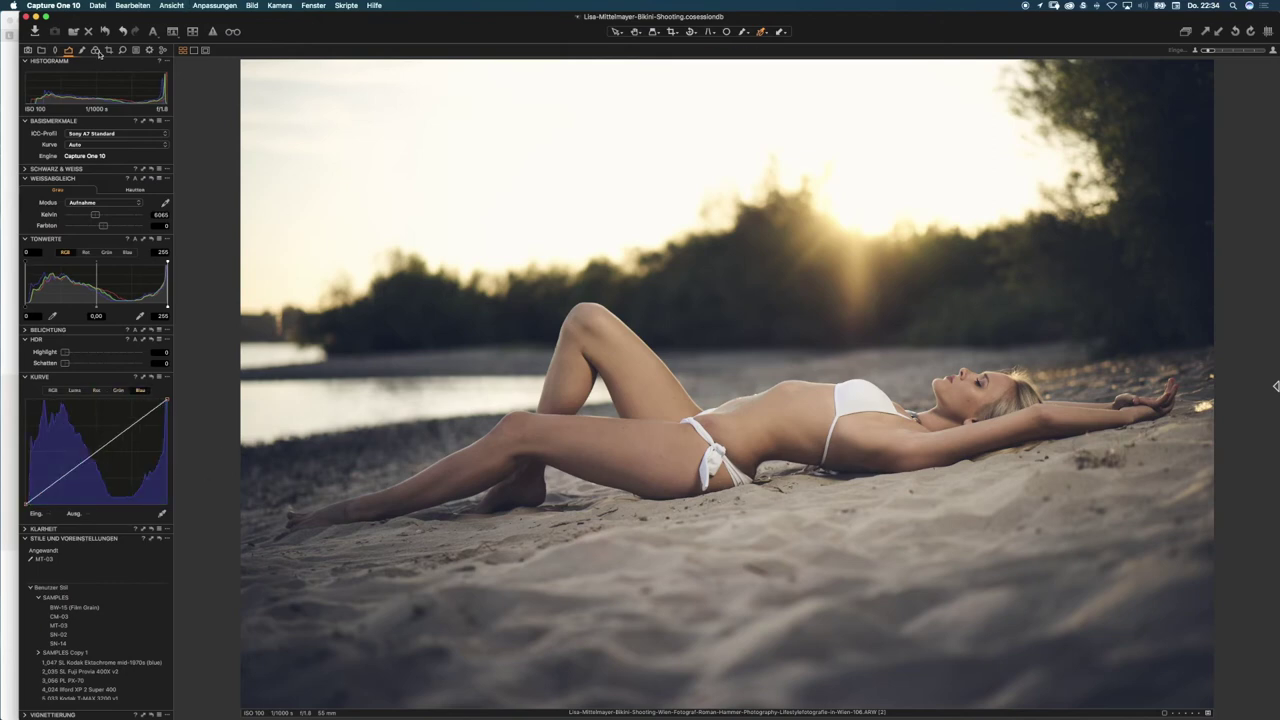
# Try resetting the three-way Farbbalance of the MT-03 look, undo the reset, and inspect the Farbeditor's saturation entry for all colours
pyautogui.click(96, 50)
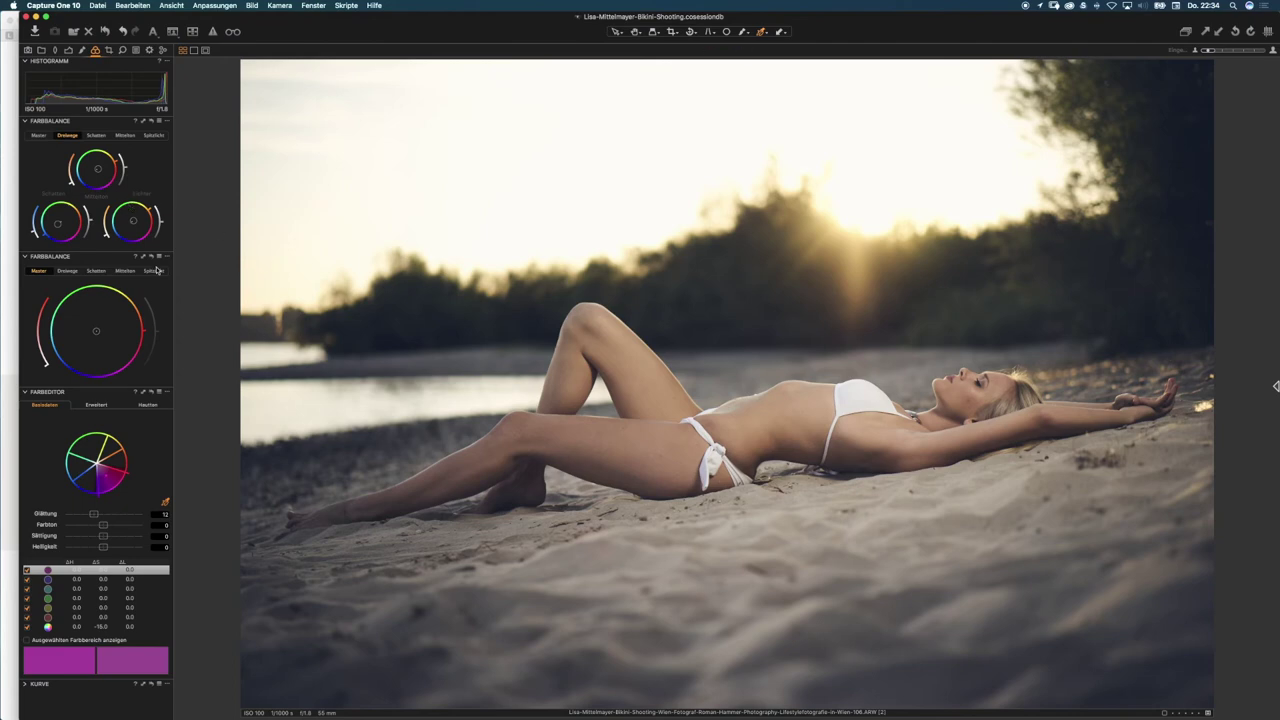
pyautogui.click(153, 122)
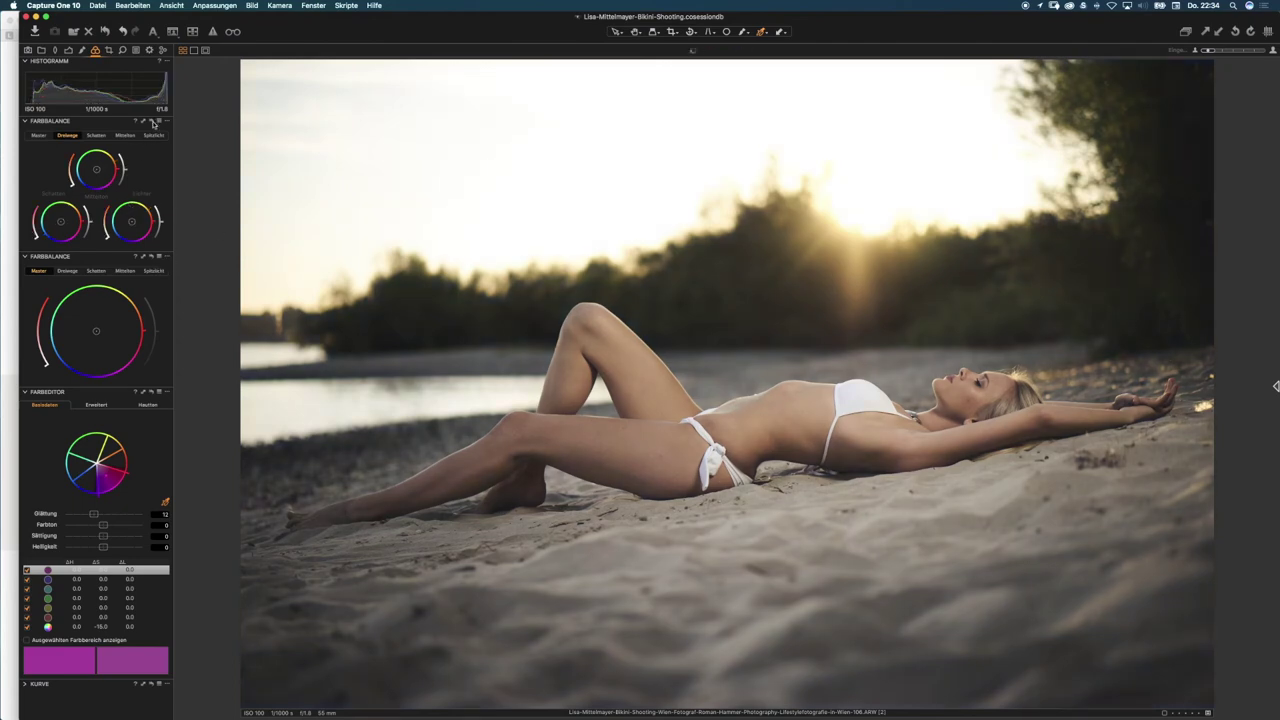
pyautogui.press('super+z')
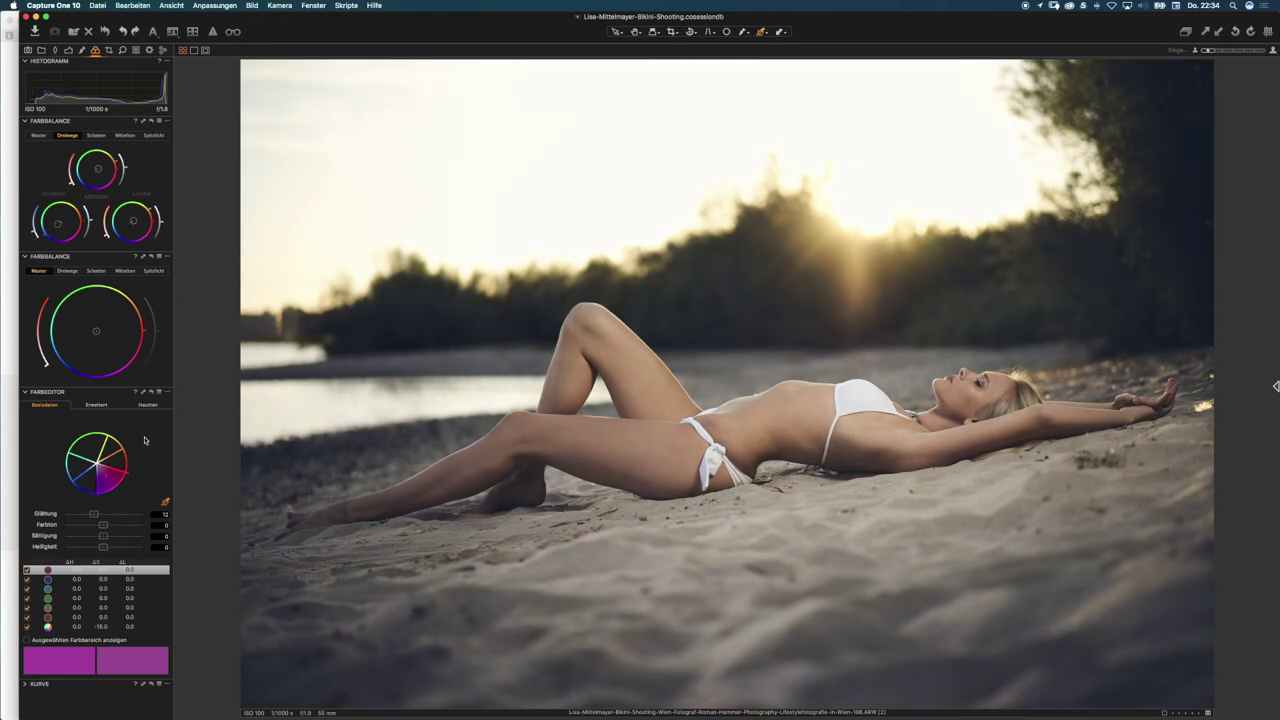
pyautogui.click(100, 627)
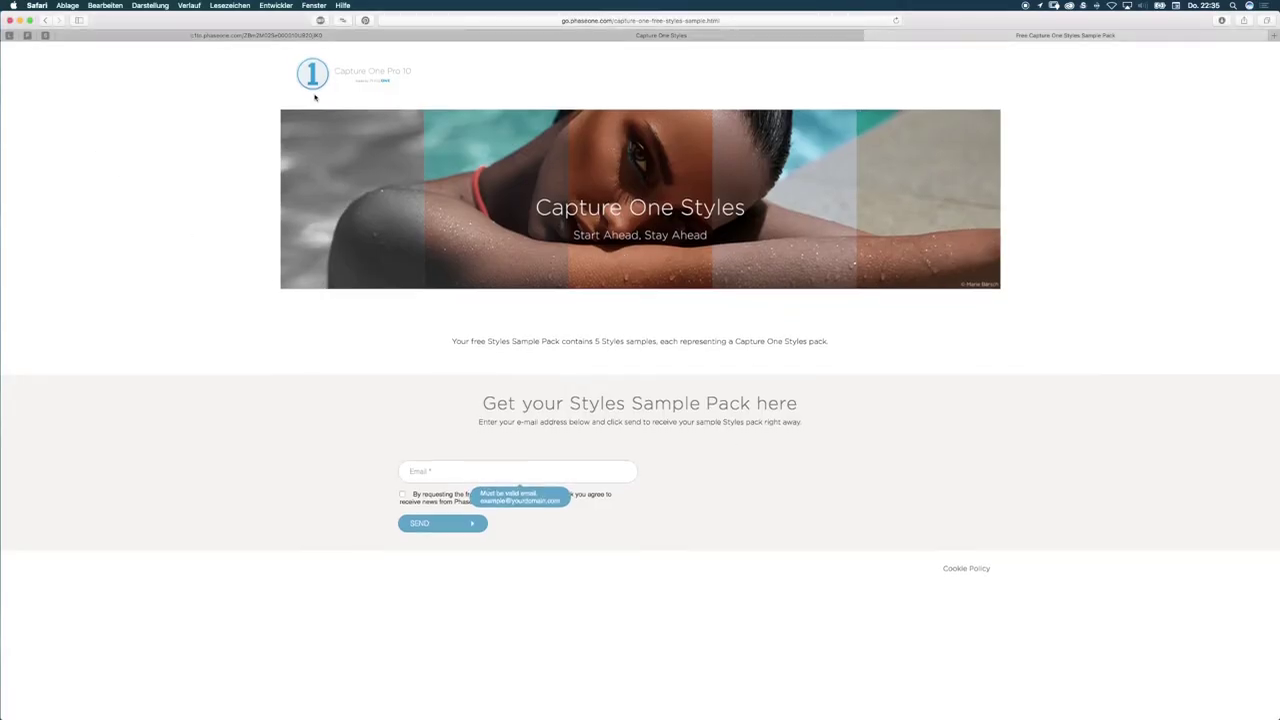
# Switch to the Capture One Styles page in Safari and shift the Seasonal Styles before/after divider to reveal more of the styled image
pyautogui.click(603, 36)
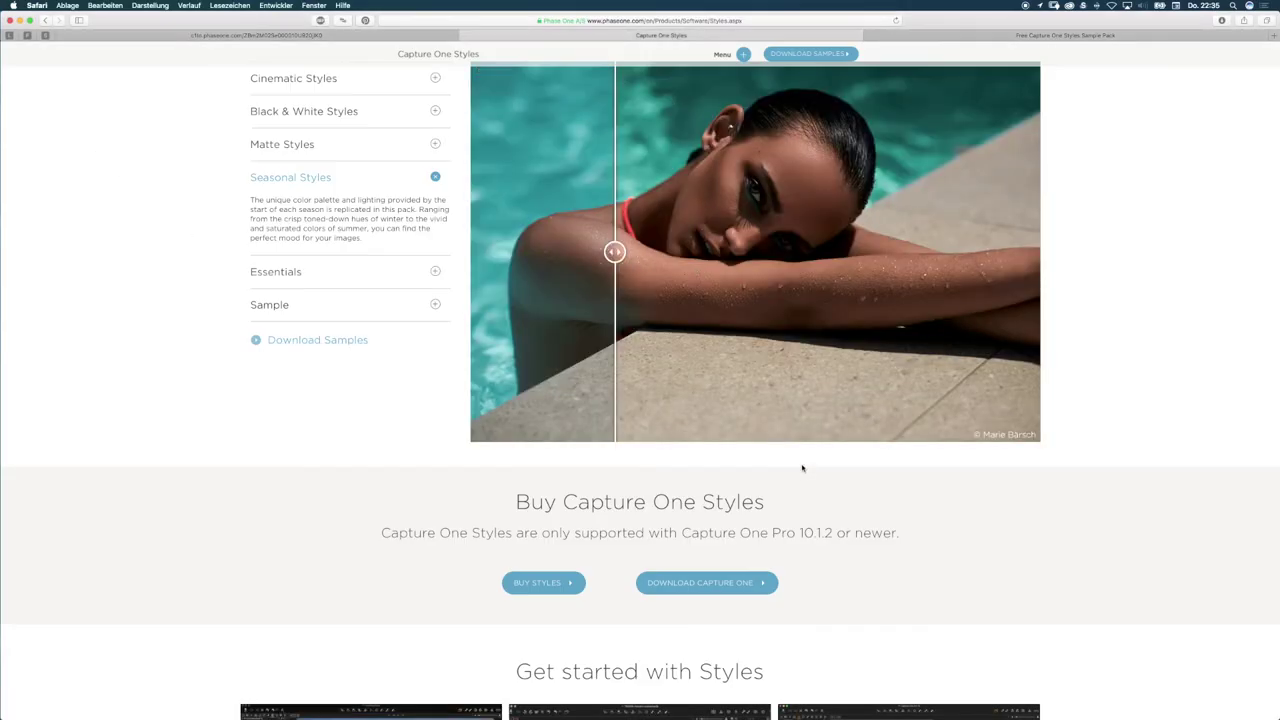
pyautogui.moveTo(613, 254); pyautogui.dragTo(549, 251)
pyautogui.scroll(5, 936, 408)
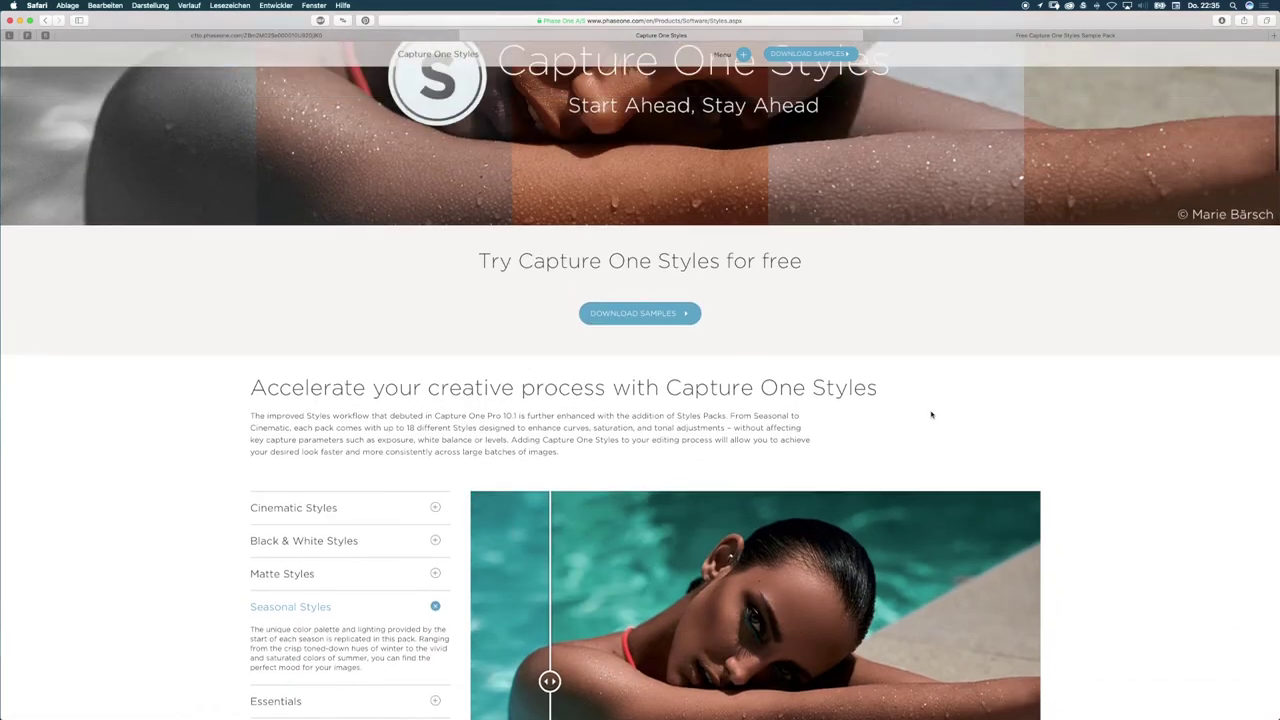
pyautogui.scroll(-3, 931, 411)
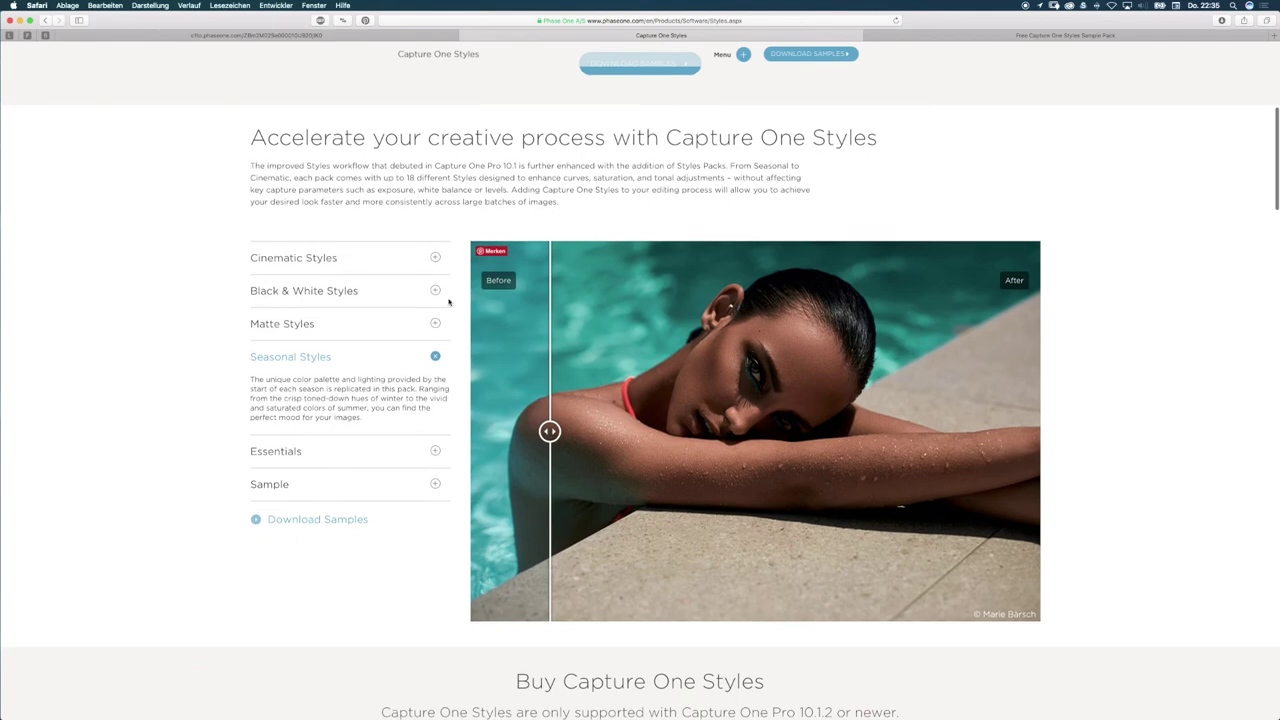
# Collapse Seasonal Styles, expand Matte Styles, shift its before/after divider to reveal more of the original image, and collapse Matte Styles
pyautogui.click(436, 355)
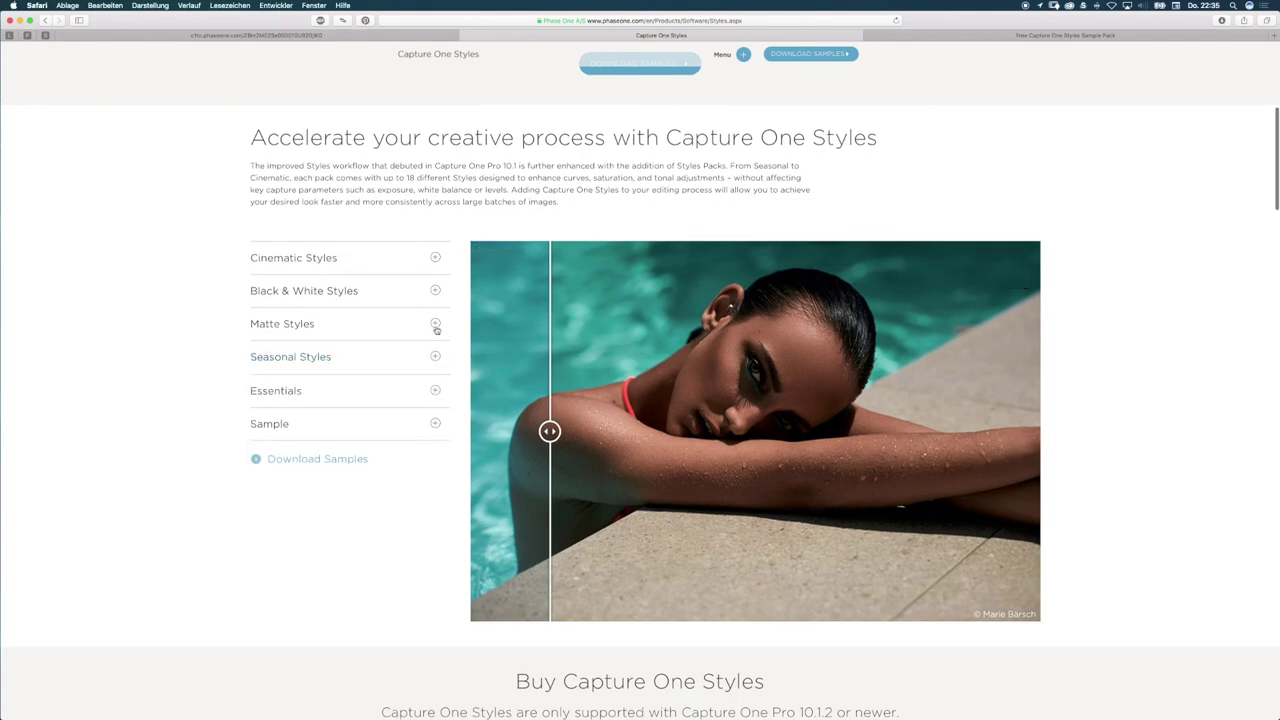
pyautogui.click(435, 323)
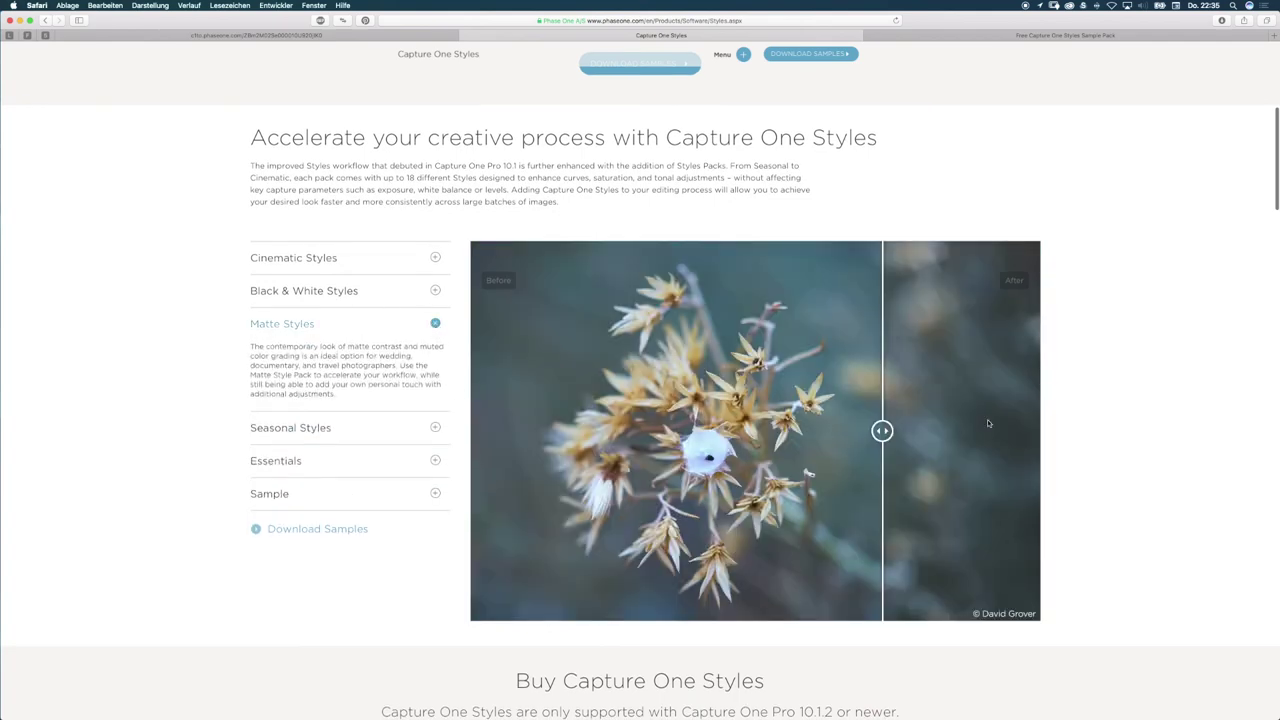
pyautogui.moveTo(882, 430); pyautogui.dragTo(957, 430)
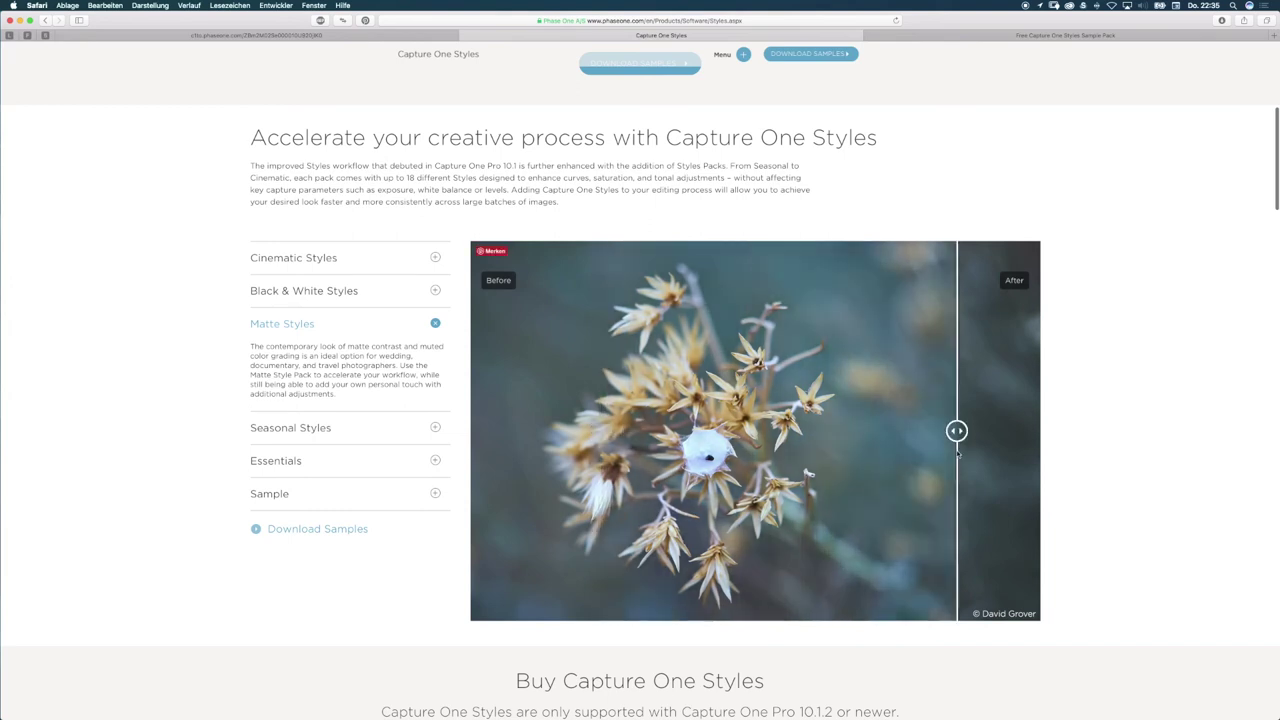
pyautogui.click(449, 337)
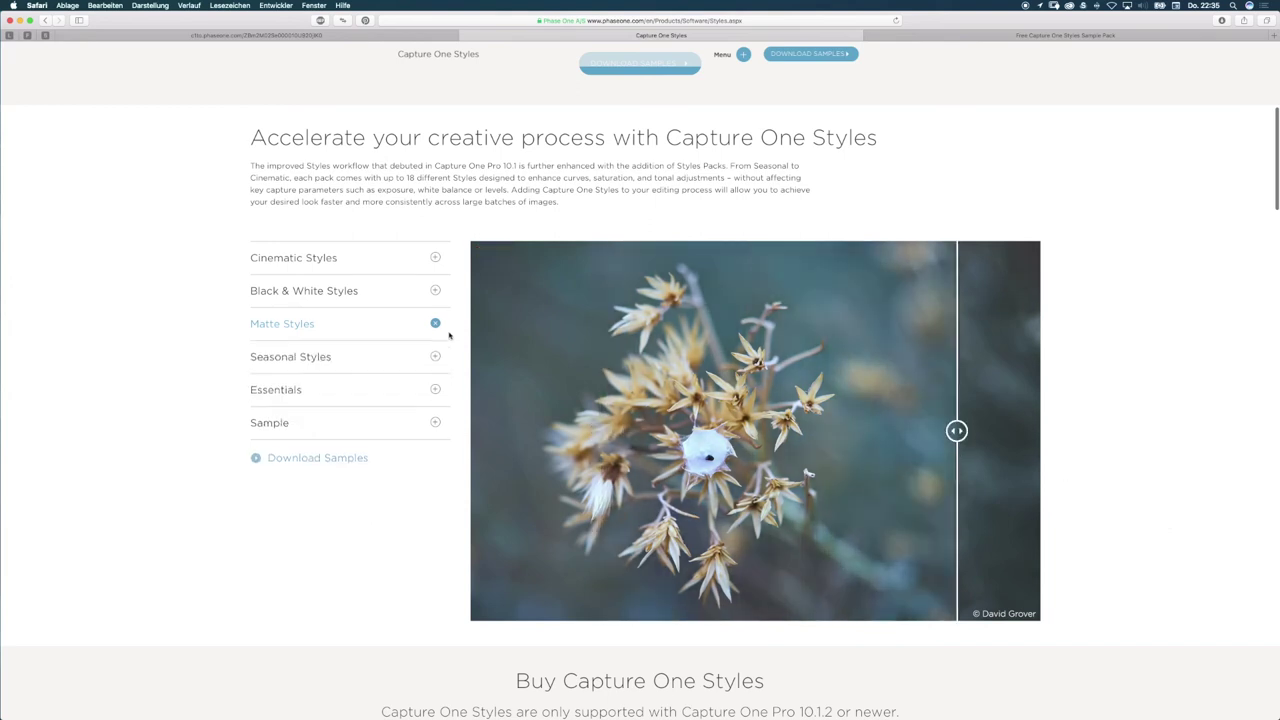
# Look over the Get started with Styles videos, the Working with Styles section and the list of style packs
pyautogui.scroll(-5, 547, 402)
pyautogui.scroll(-5, 547, 402)
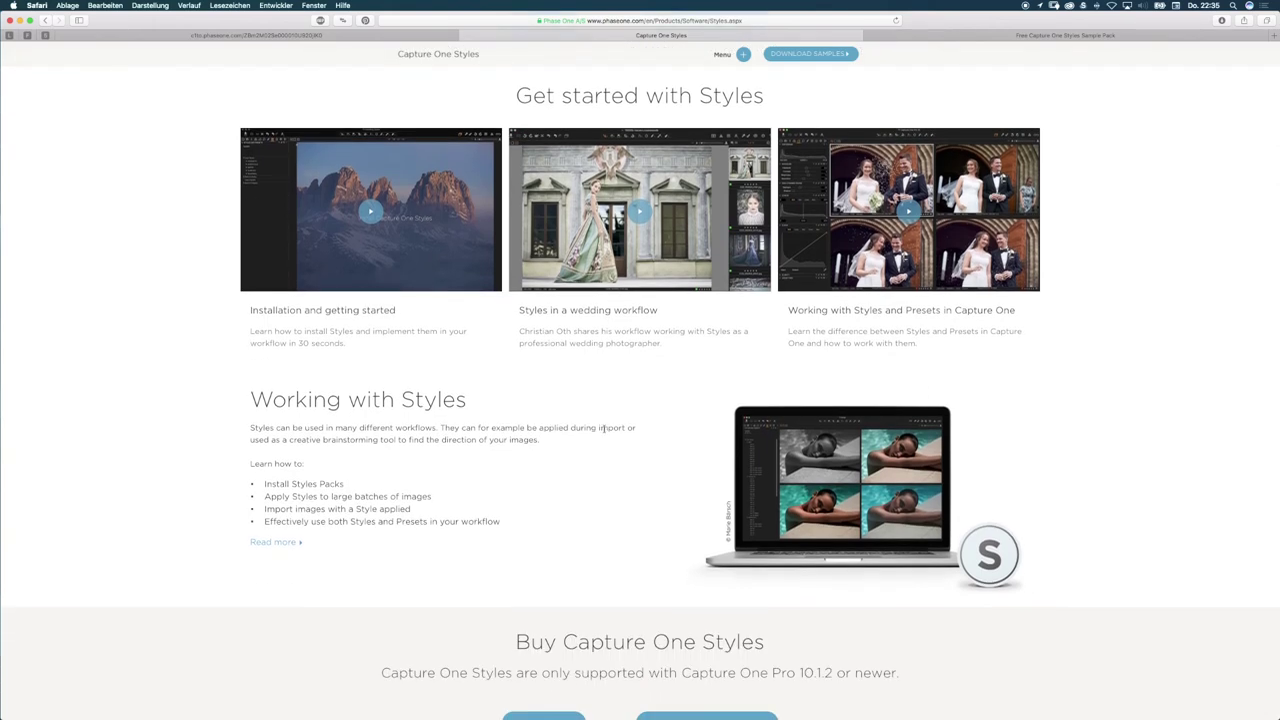
pyautogui.scroll(6, 549, 357)
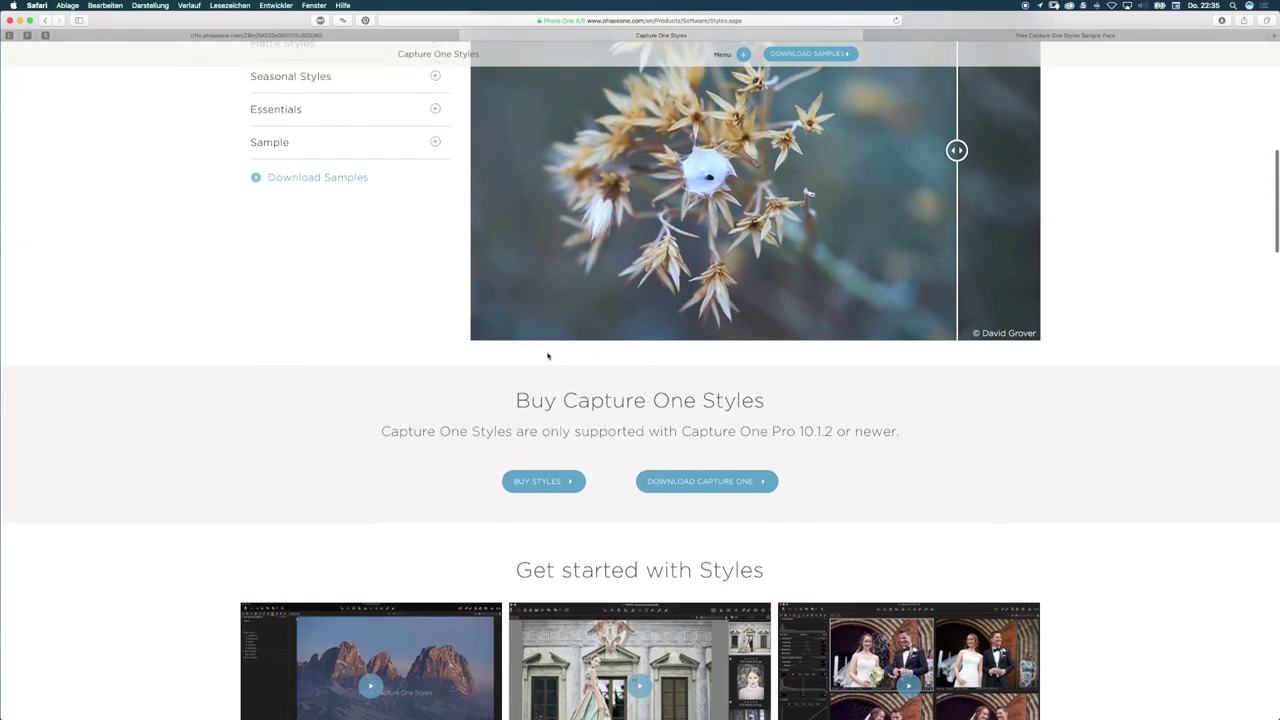
pyautogui.scroll(1, 444, 285)
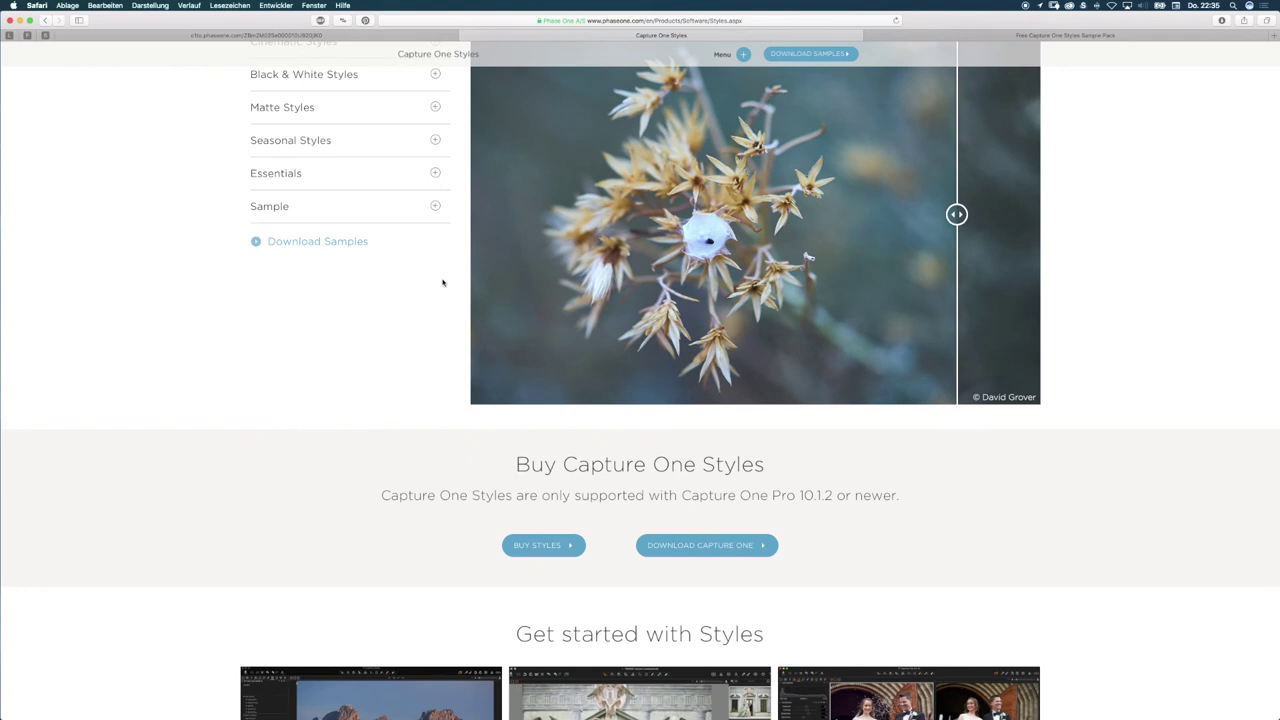
pyautogui.scroll(2, 431, 258)
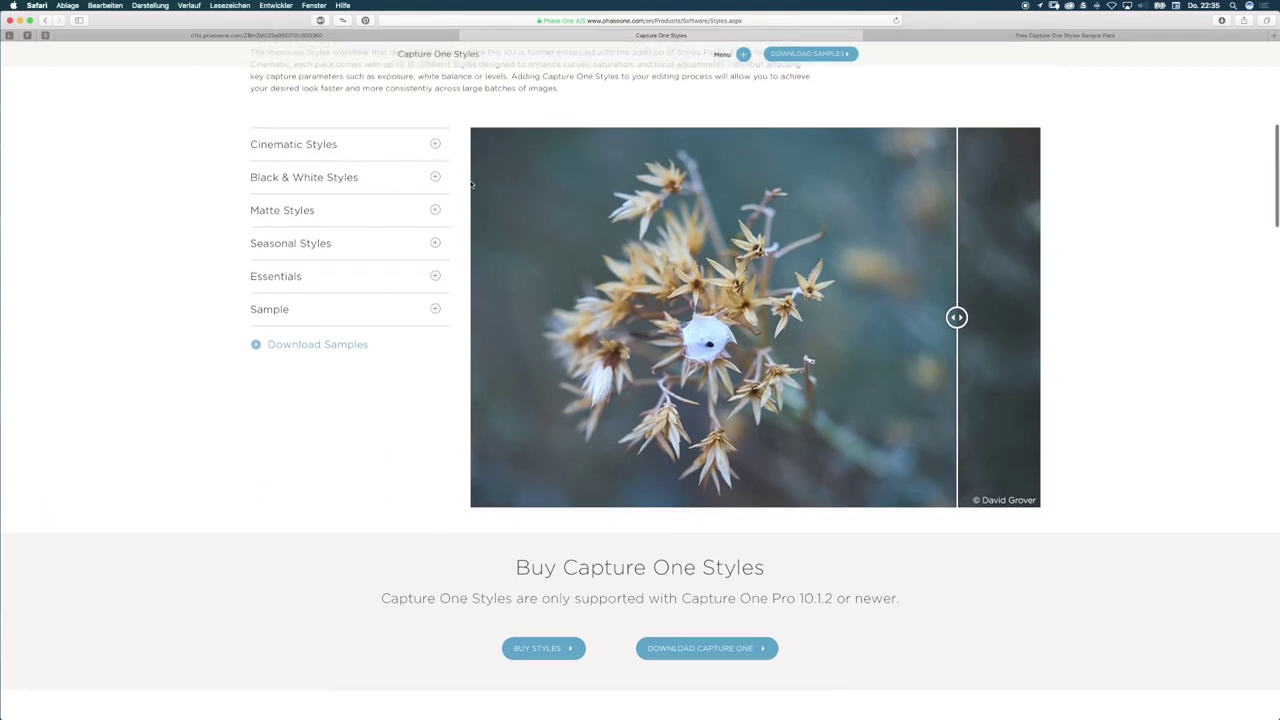
pyautogui.moveTo(655, 375)
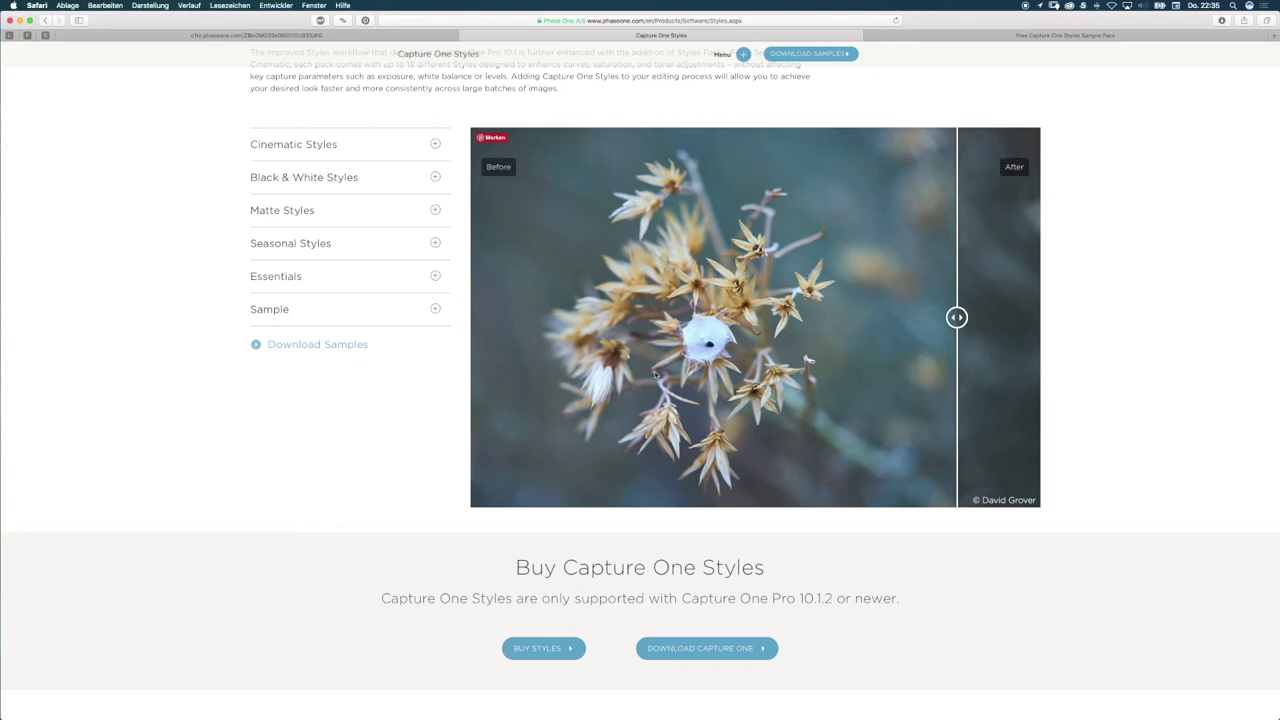
# Examine the example photo galleries for the Cinematic, Matte, Seasonal, Black & White and Essentials packs, through to the purchase section
pyautogui.scroll(-10, 655, 375)
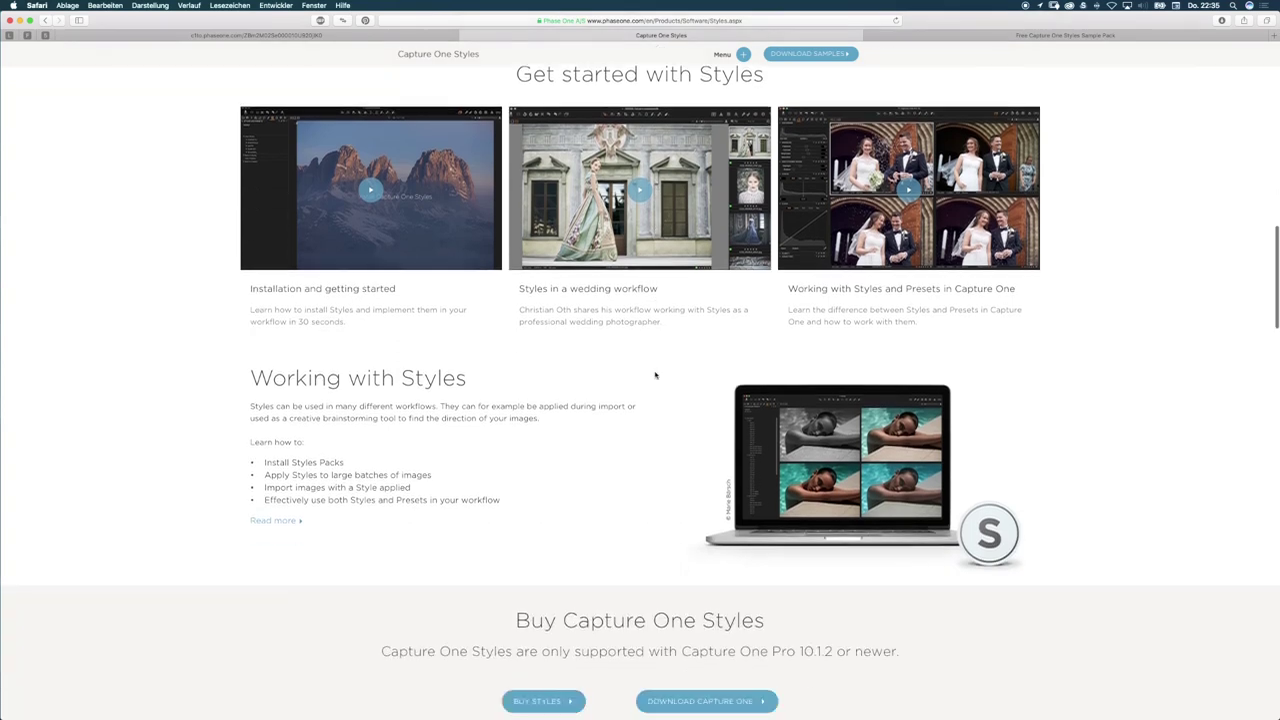
pyautogui.scroll(-10, 655, 375)
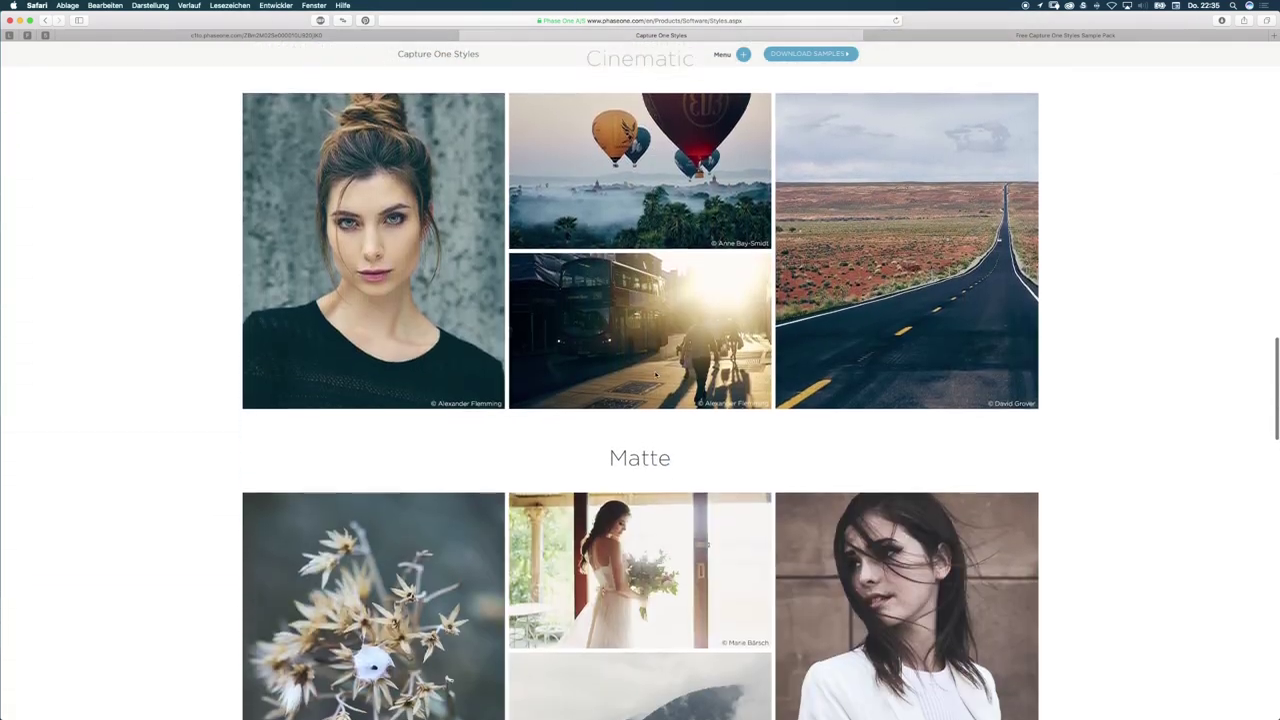
pyautogui.scroll(5, 655, 375)
pyautogui.scroll(-8, 655, 375)
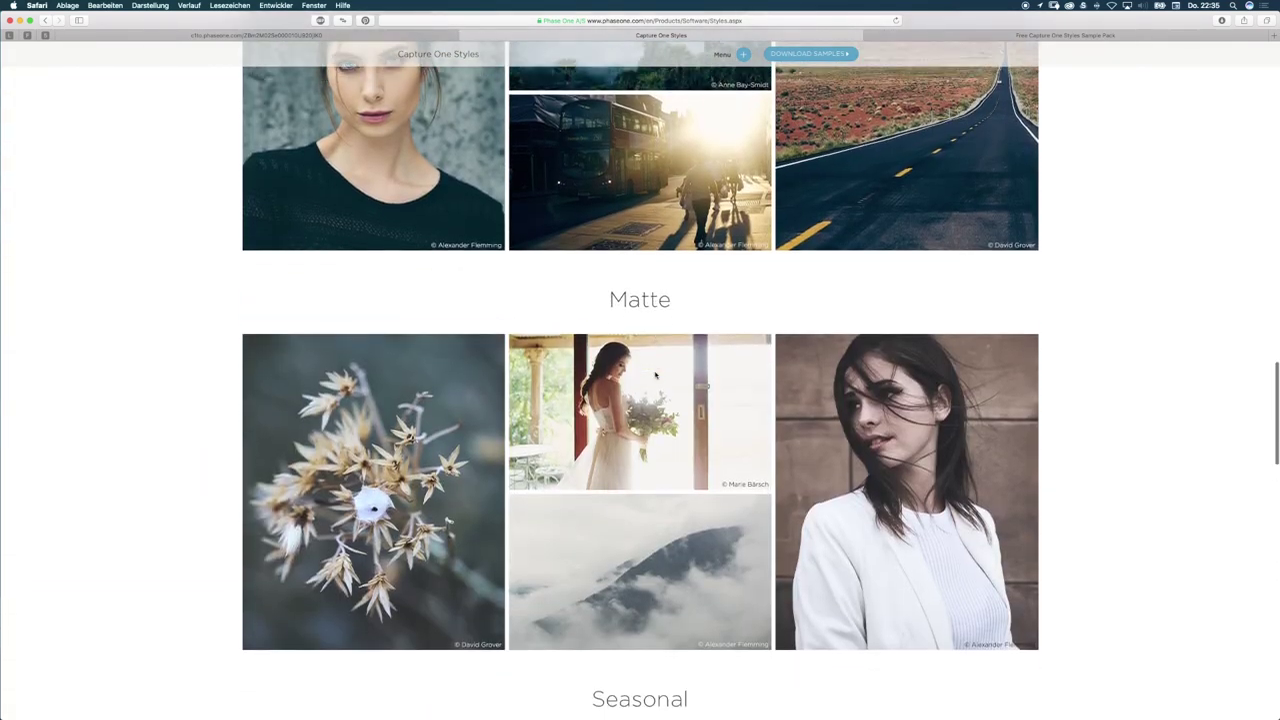
pyautogui.scroll(-6, 655, 375)
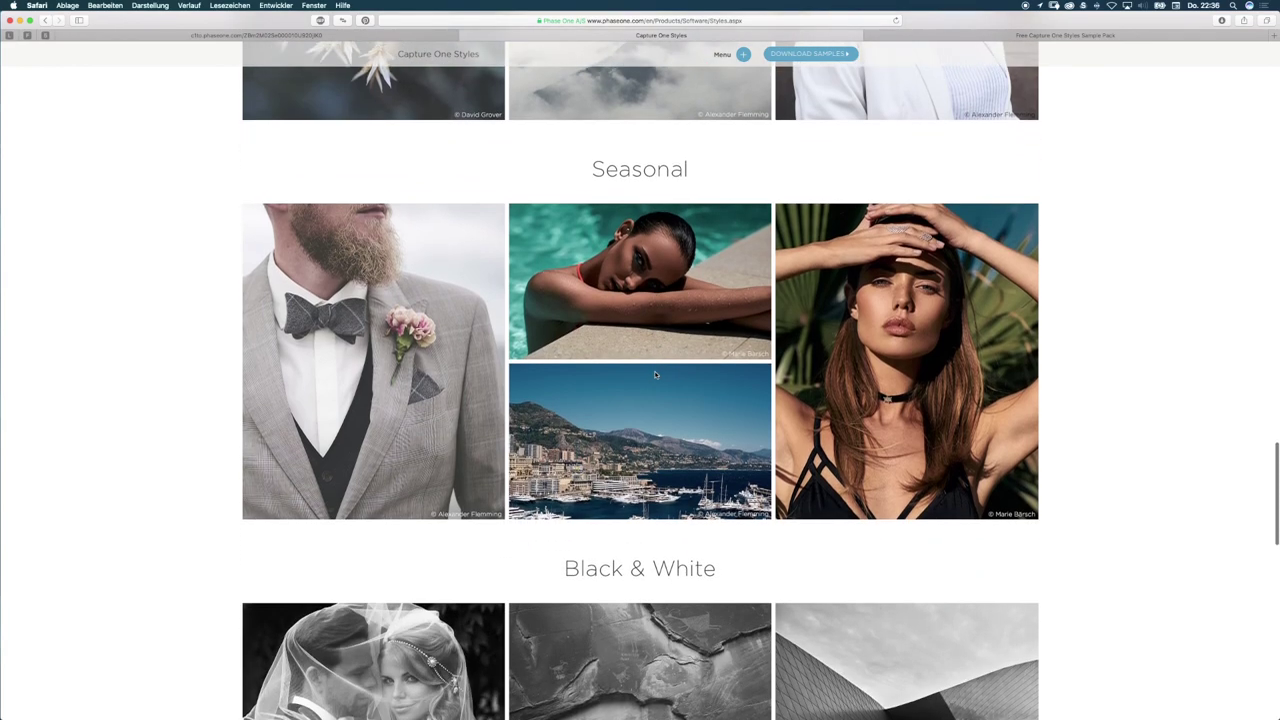
pyautogui.scroll(-2, 655, 375)
pyautogui.scroll(2, 655, 375)
pyautogui.scroll(-5, 655, 375)
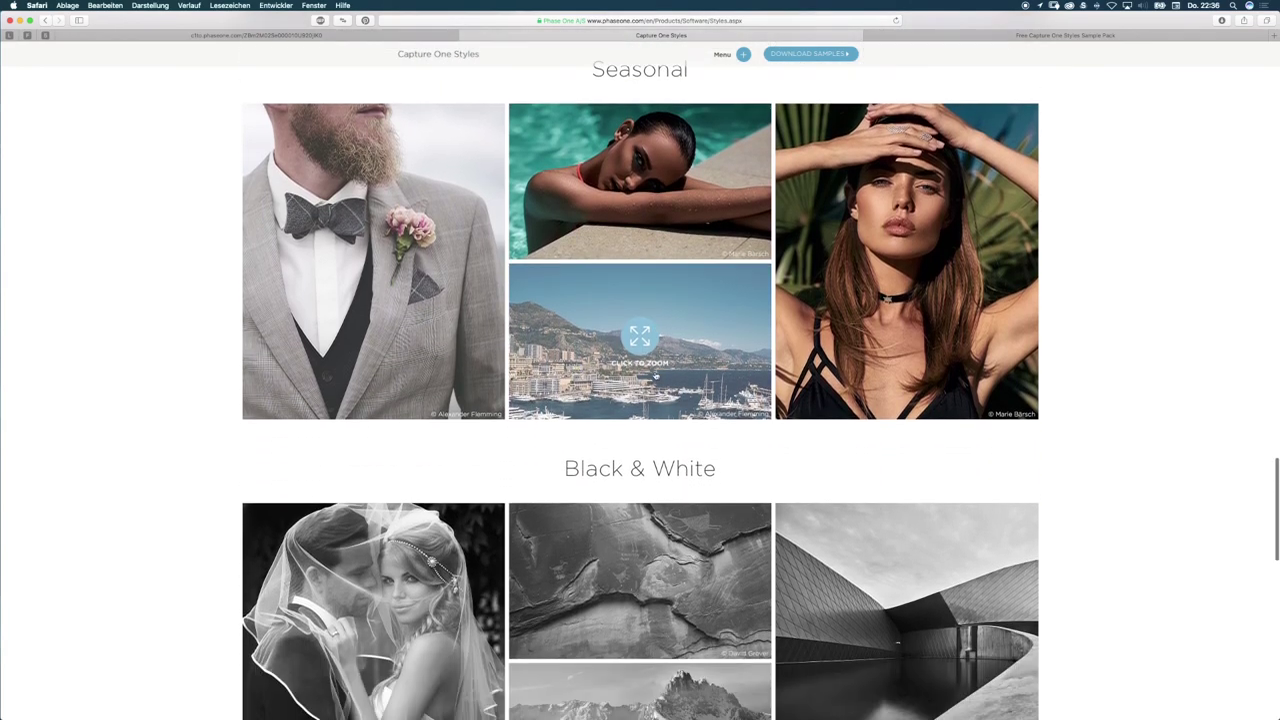
pyautogui.scroll(-5, 655, 376)
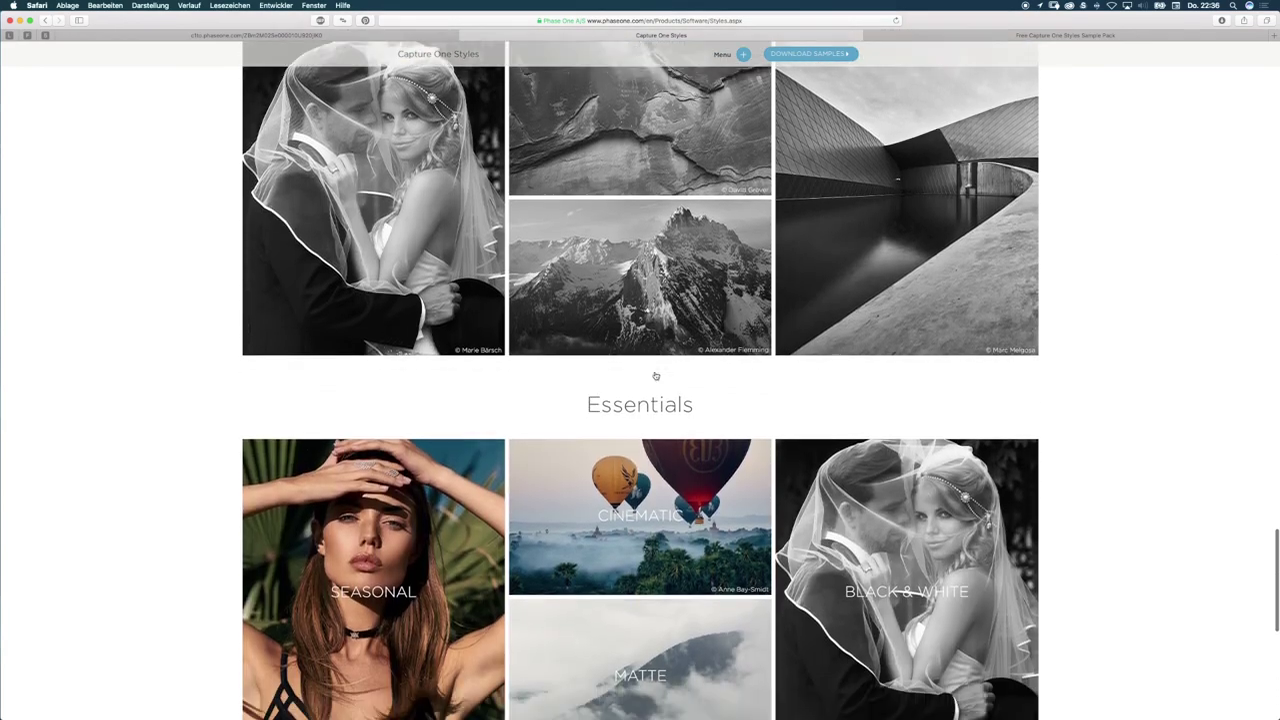
pyautogui.scroll(2, 655, 375)
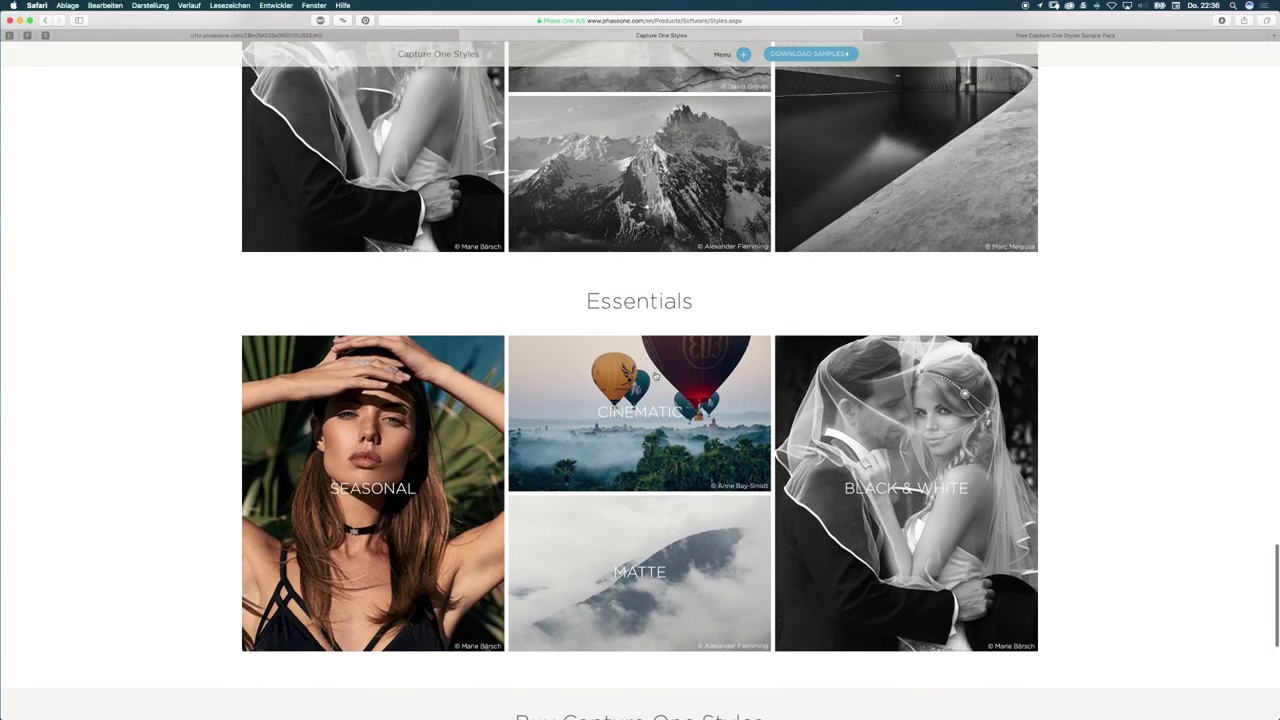
pyautogui.scroll(15, 655, 375)
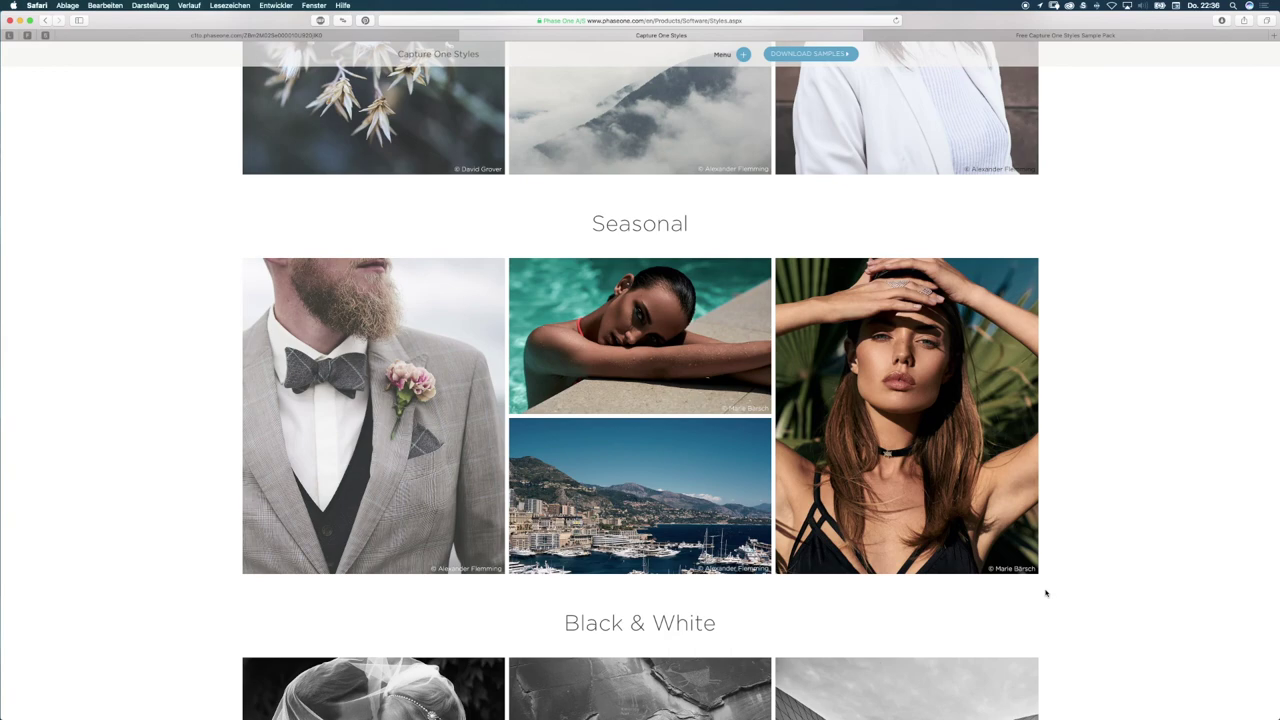
pyautogui.scroll(-7, 1073, 583)
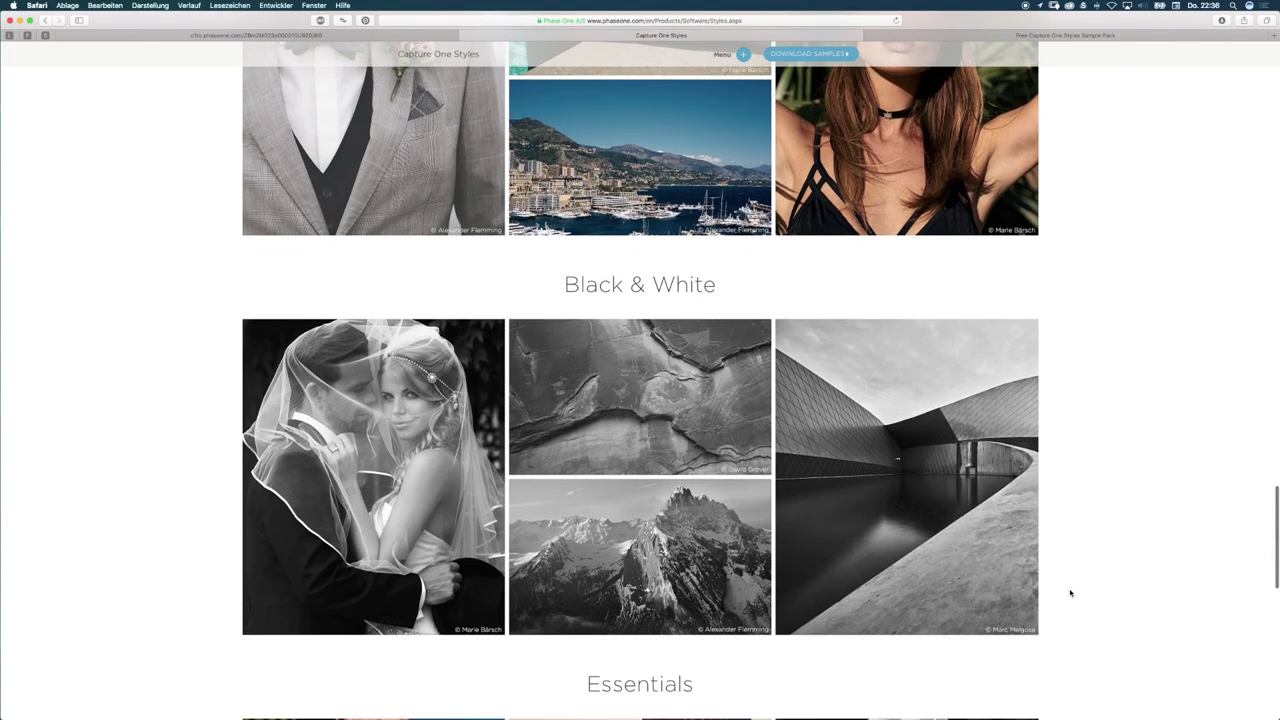
pyautogui.scroll(-6, 1070, 593)
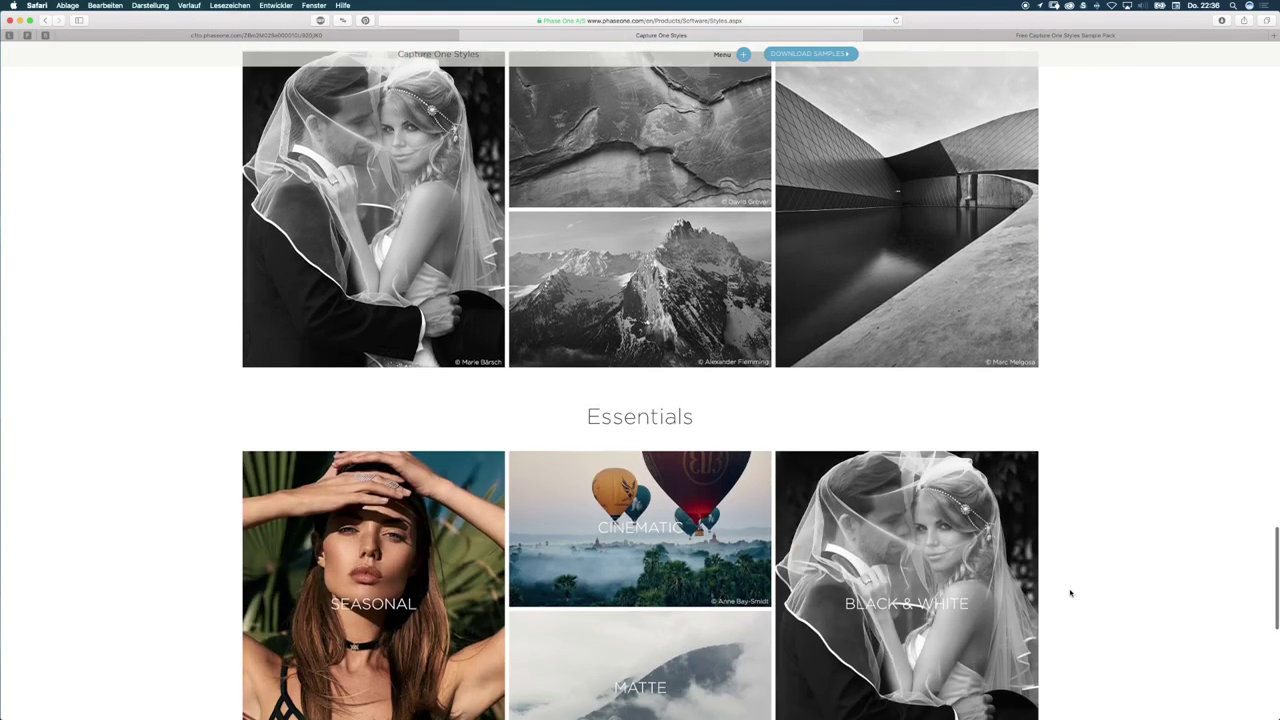
pyautogui.scroll(-11, 1070, 593)
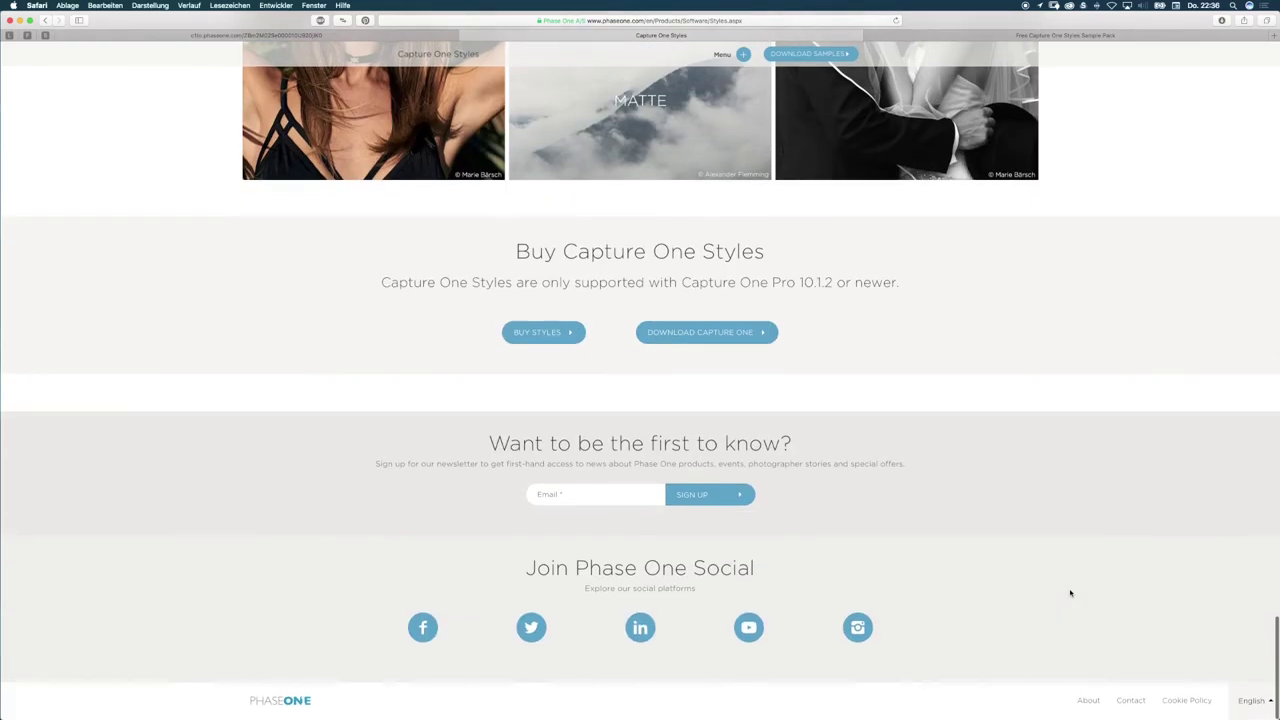